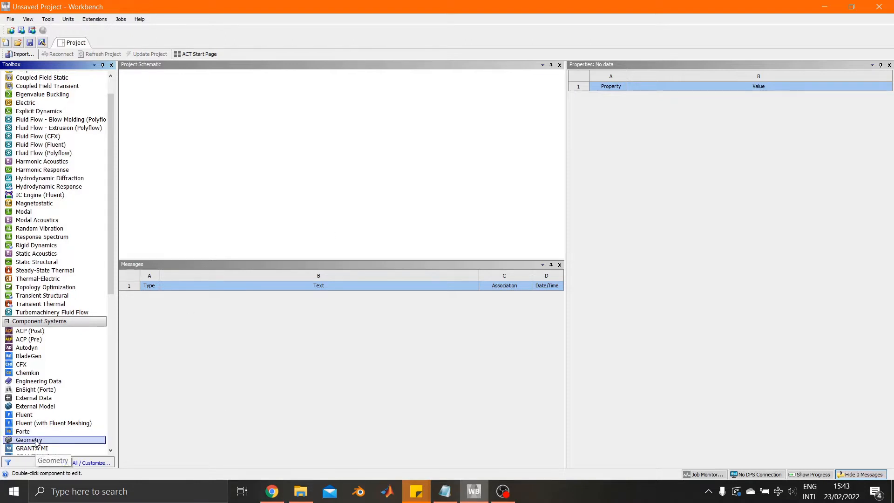
Add a Geometry component system to the project schematic and import "Be 153-175, Be 122-125, Be 122-125 3D v3.SLDPRT" into it.
left_click_drag(36, 442, 176, 107)
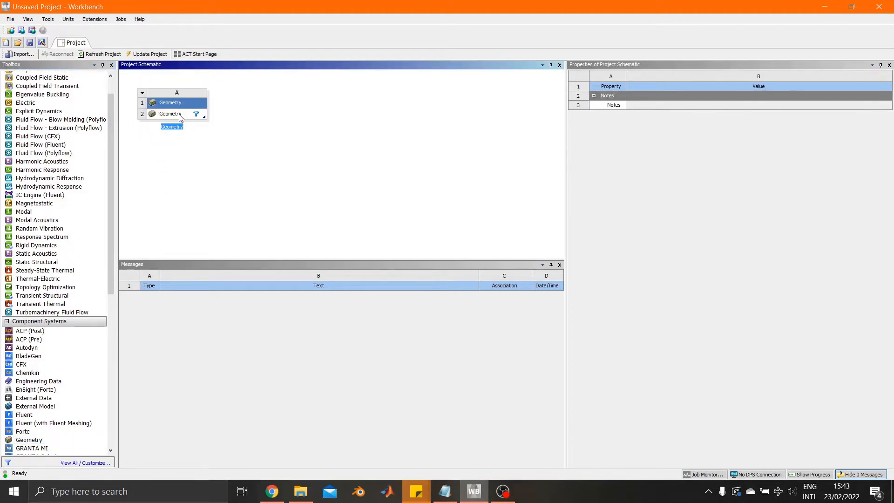
right_click(178, 114)
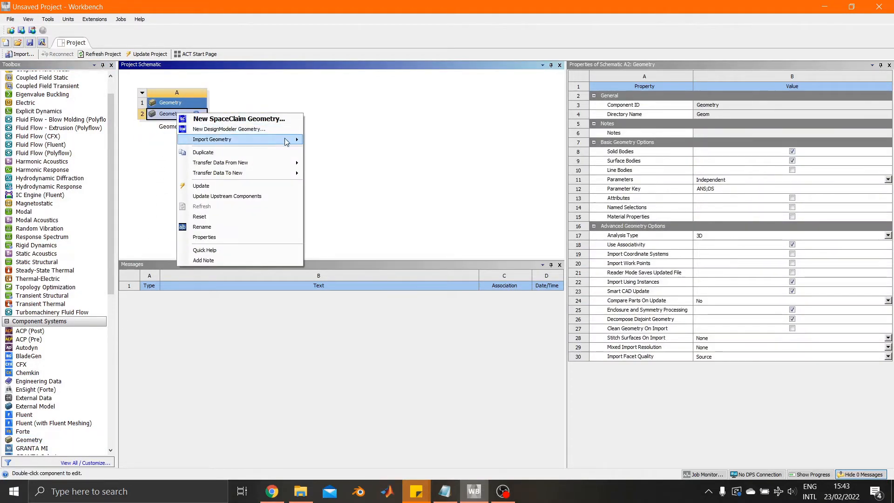
mouse_move(286, 141)
left_click(331, 140)
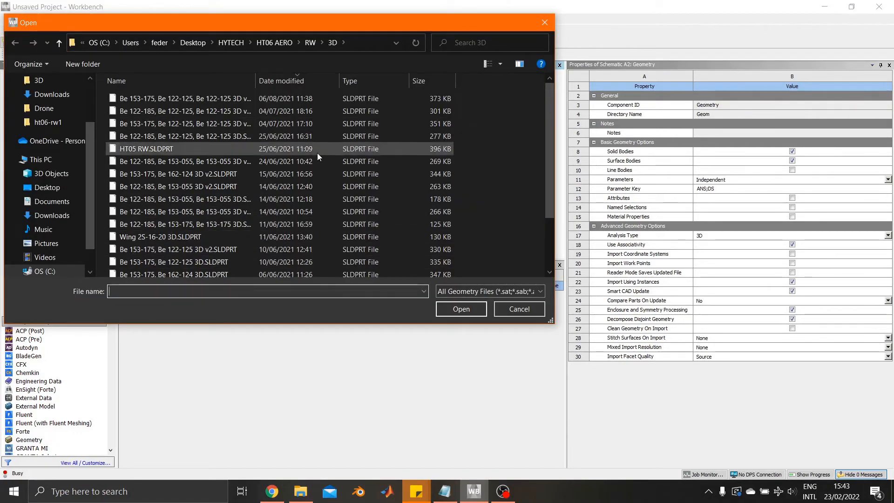
left_click(216, 100)
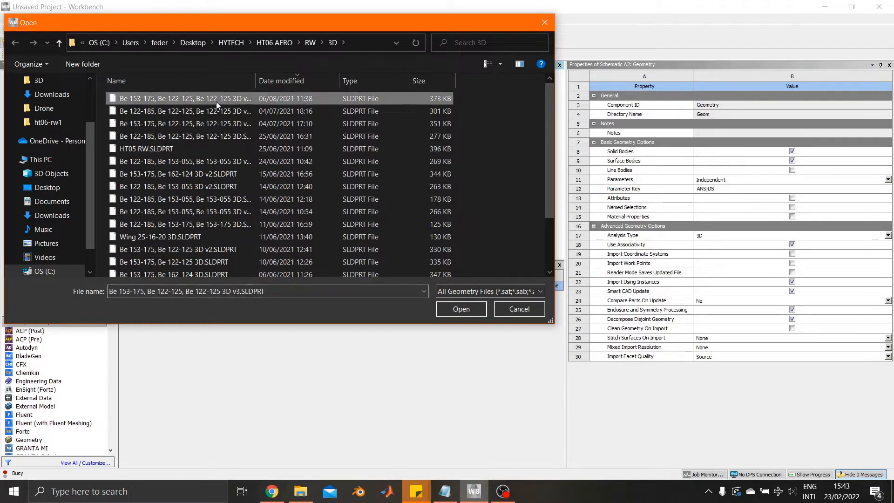
left_click(459, 309)
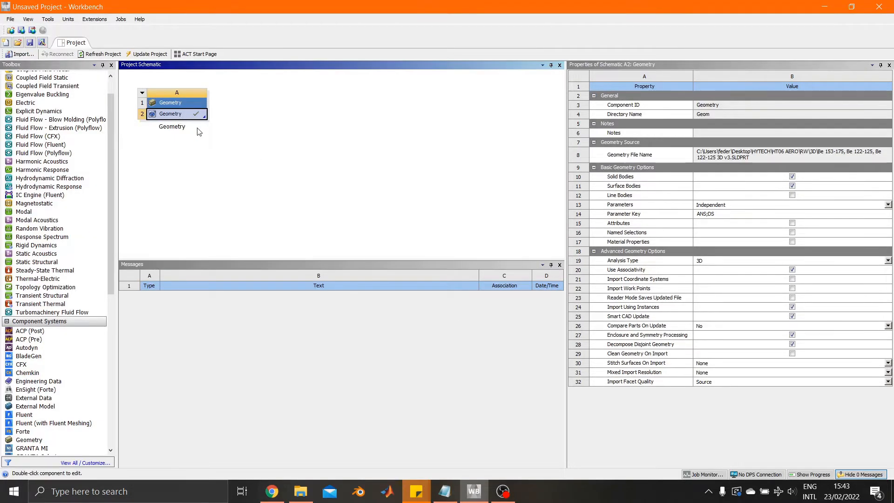
Set the geometry's Import Facet Quality to Very Fine and generate the imported wing in DesignModeler.
left_click(713, 383)
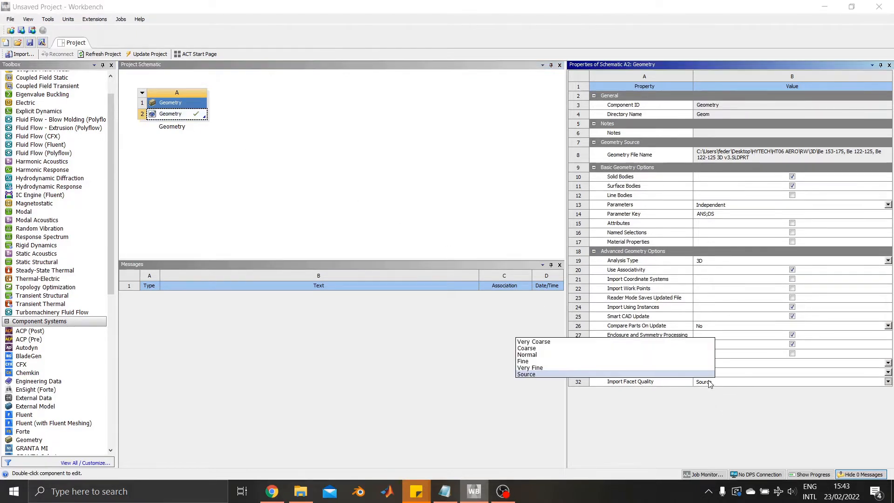
left_click(694, 368)
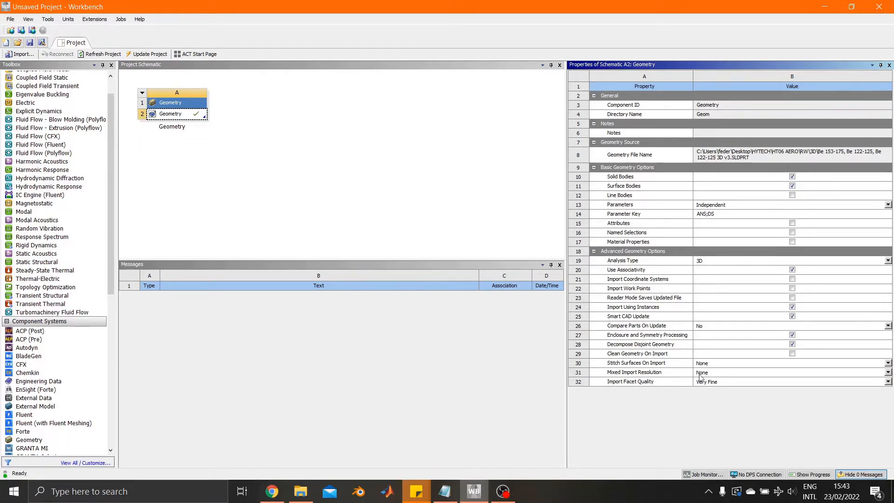
right_click(173, 116)
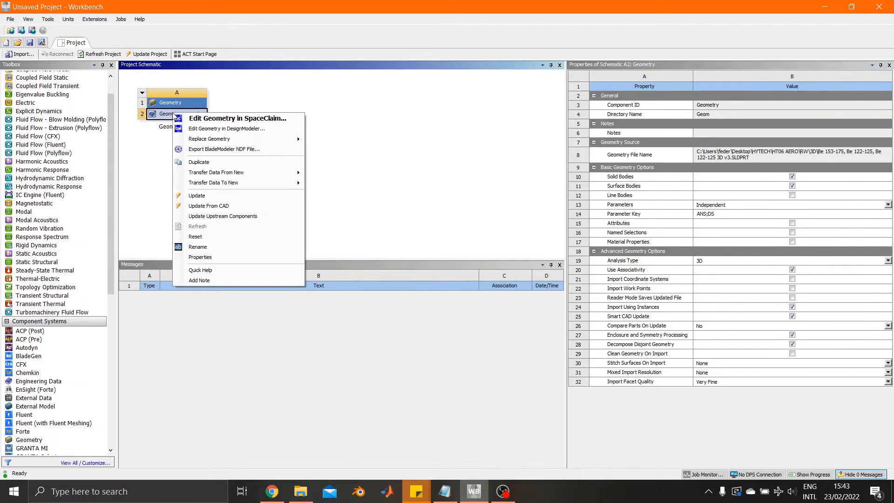
left_click(250, 130)
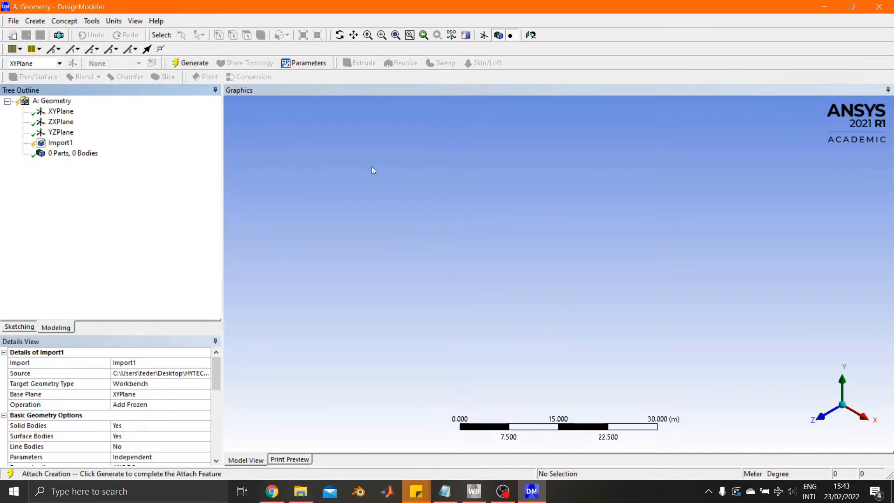
left_click(183, 63)
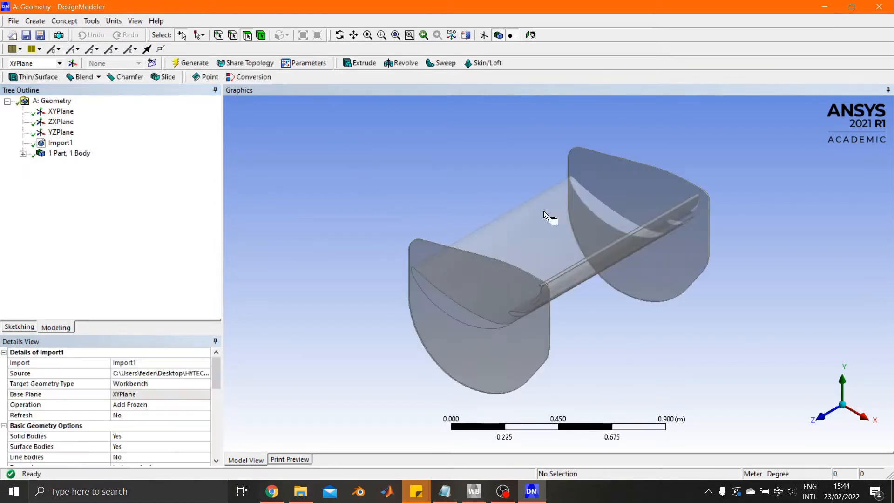
Examine the imported wing, its elements, trailing edges and endplates from several angles.
middle_click_drag(607, 331, 779, 303)
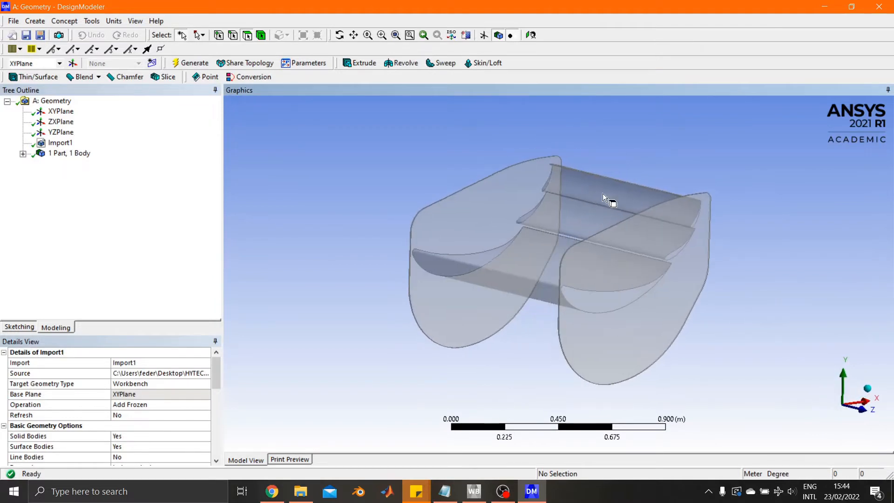
scroll(669, 189, "up", 5)
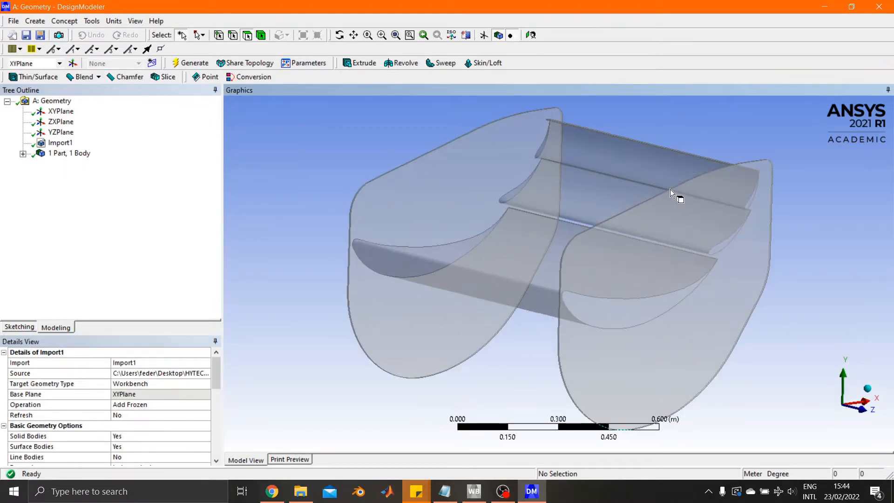
middle_click_drag(680, 193, 490, 374, "ctrl")
scroll(578, 308, "up", 6)
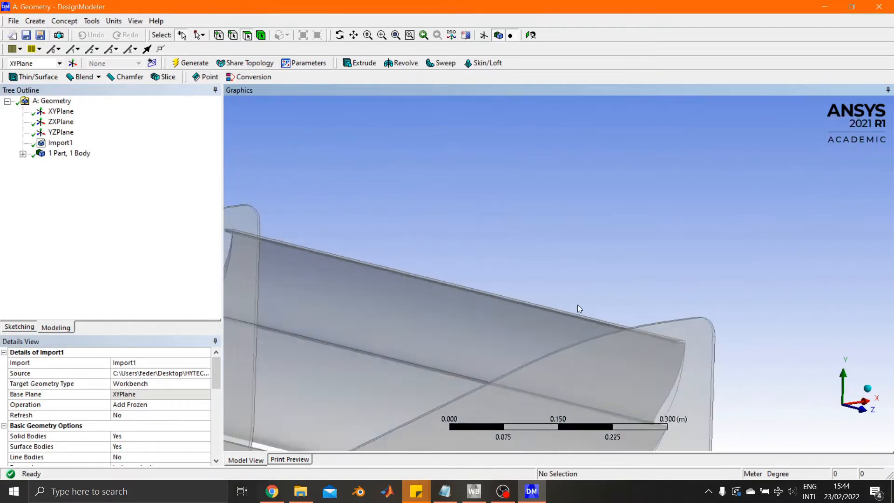
scroll(574, 272, "down", 8)
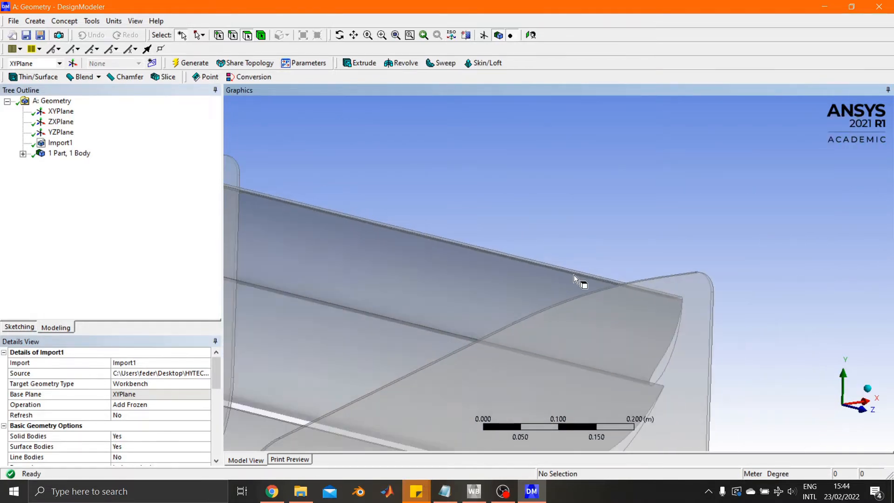
scroll(581, 259, "down", 3)
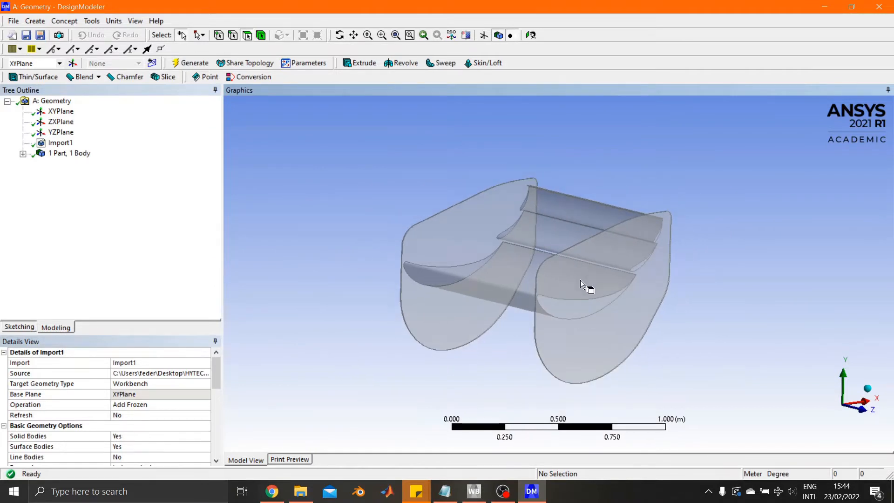
middle_click_drag(580, 280, 599, 295)
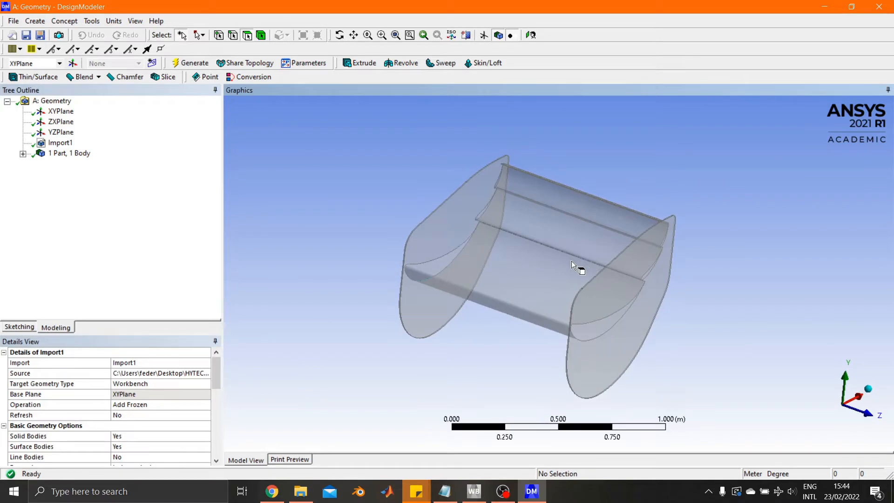
scroll(575, 258, "down", 3)
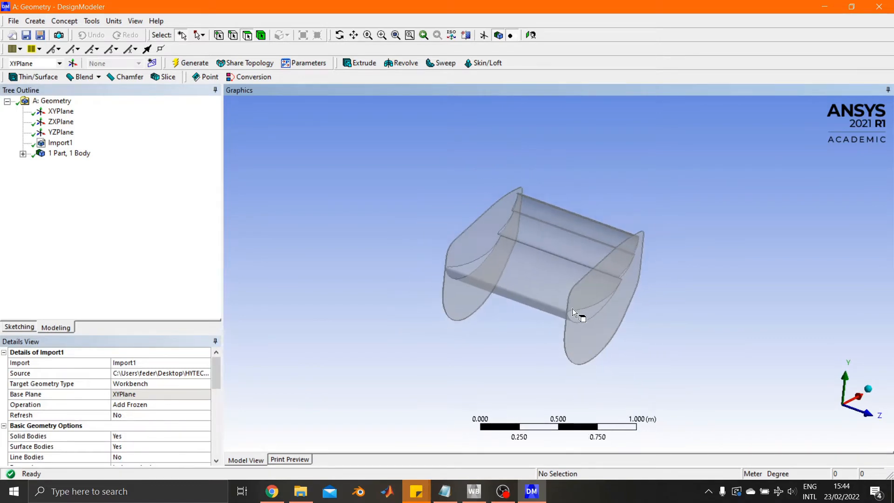
middle_click_drag(572, 309, 544, 295, "ctrl")
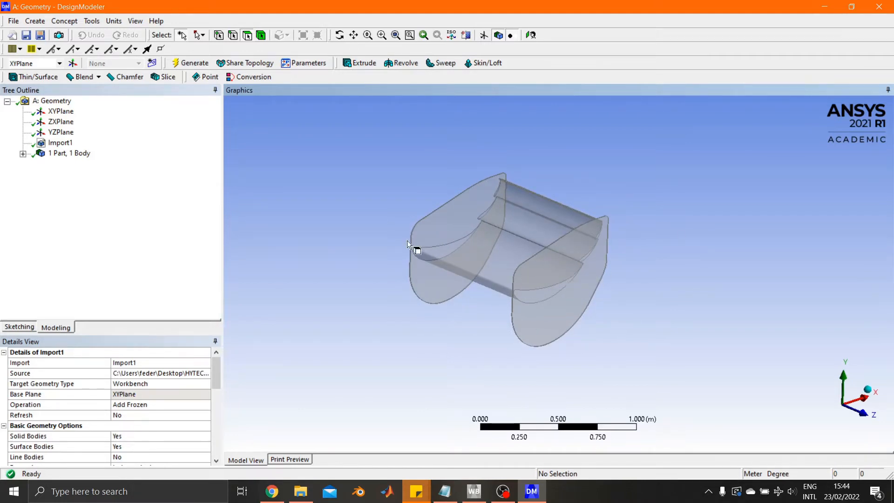
Create a new sketch on the XYPlane.
left_click(61, 111)
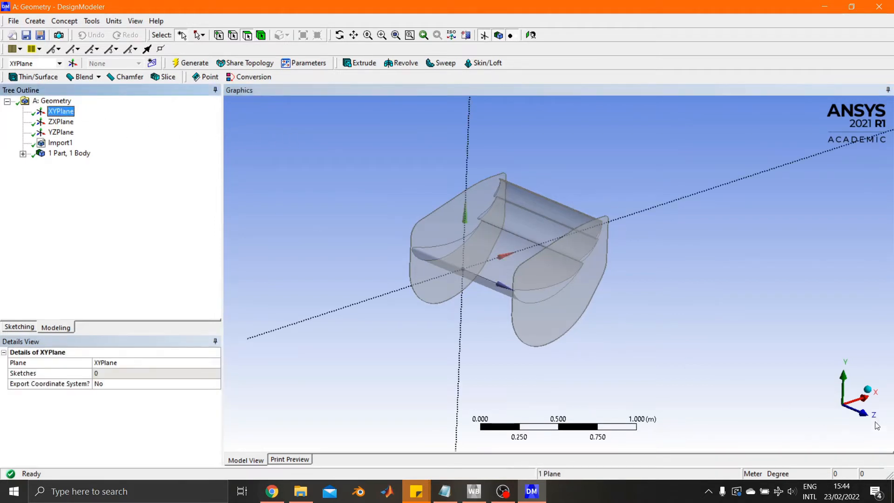
left_click(864, 413)
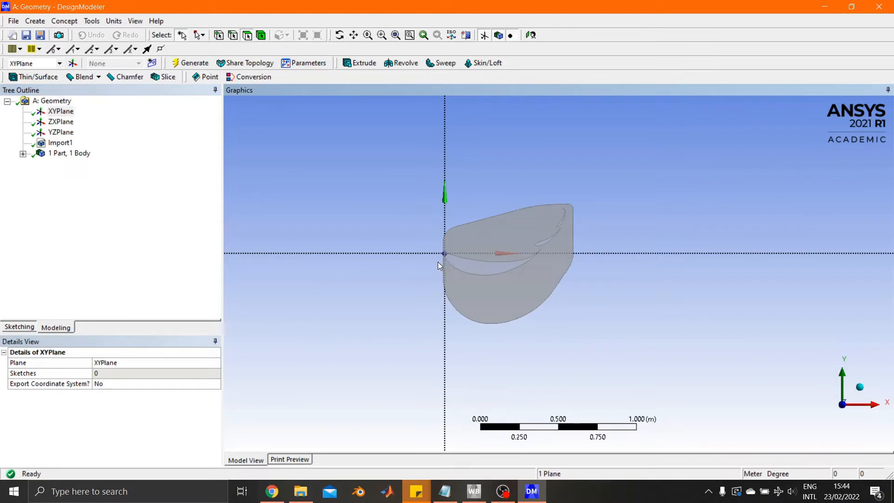
middle_click_drag(443, 267, 531, 275)
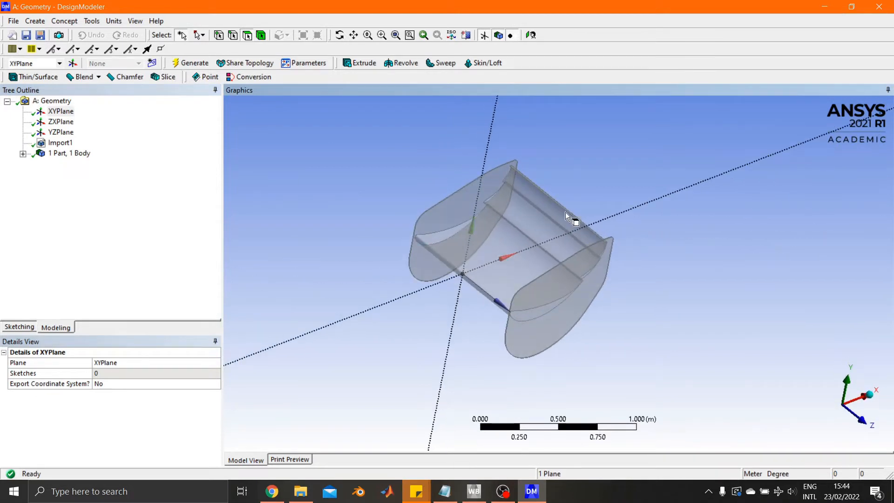
left_click(59, 112)
left_click(152, 63)
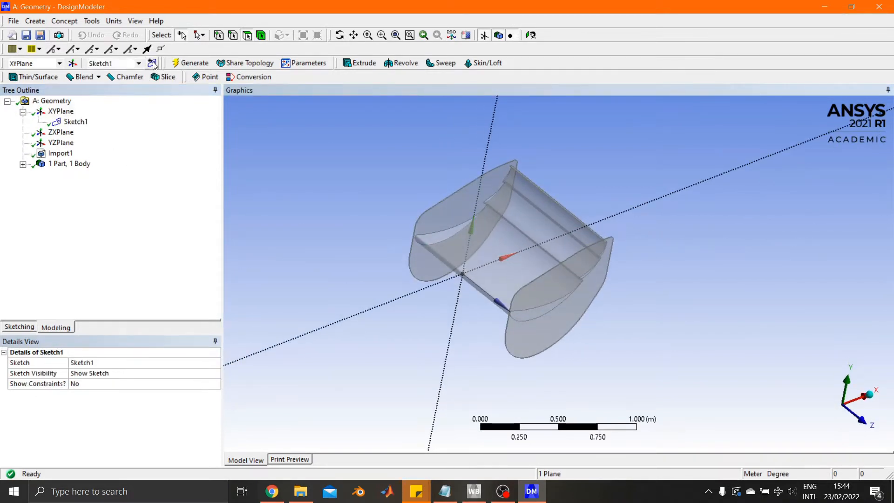
Sketch a rectangle about 2.7 m by 1.5 m enclosing the wing's side profile, viewed normal to the XYPlane.
left_click(19, 327)
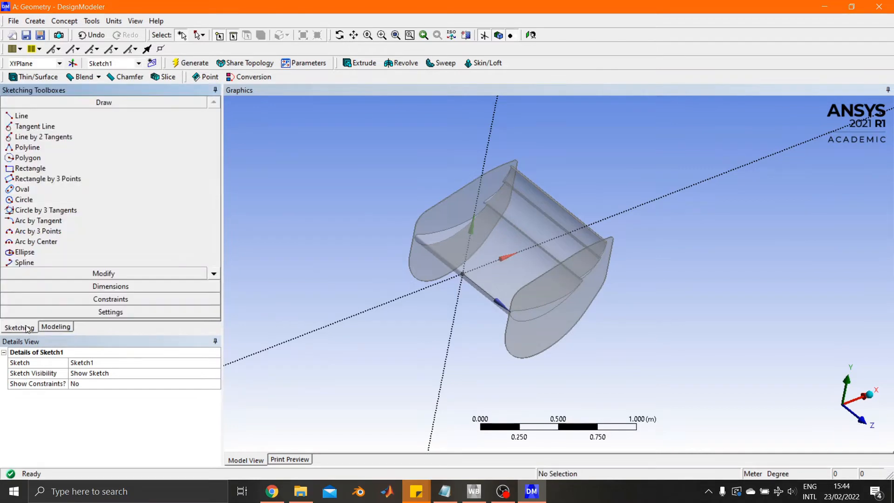
left_click(864, 425)
left_click(88, 172)
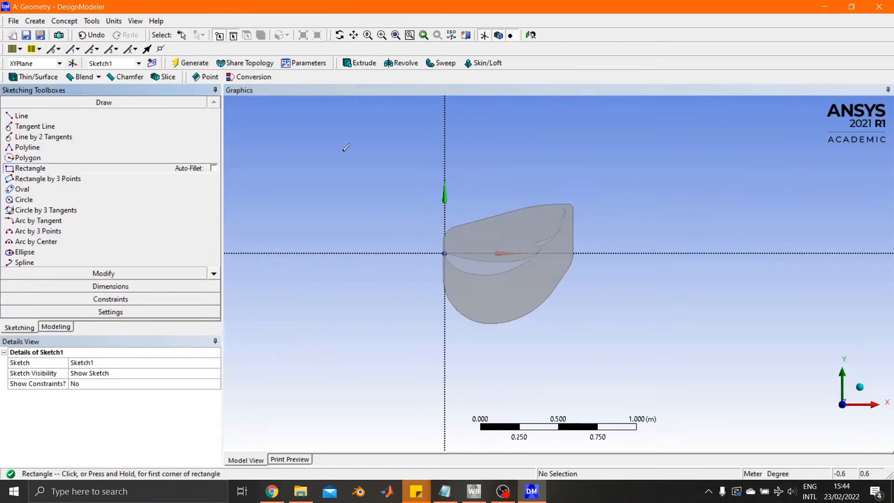
left_click(362, 150)
left_click(784, 383)
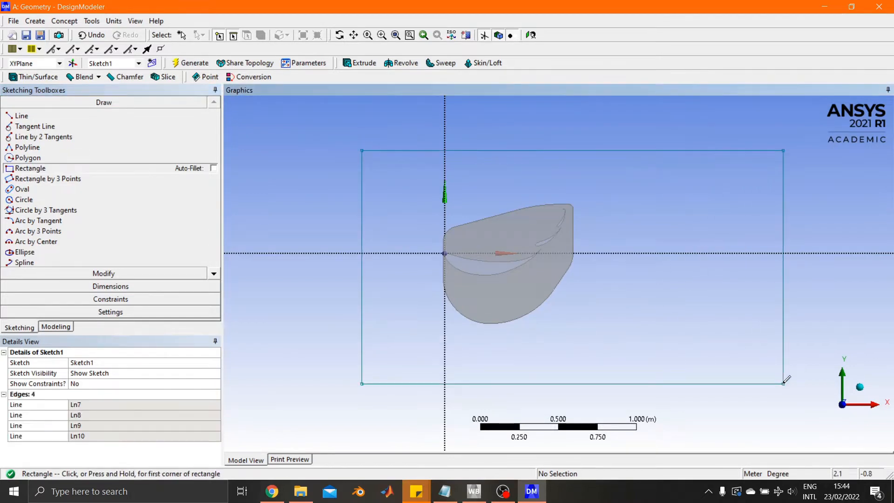
Add length/distance dimensions from the rectangle's left and right edges to the sketch's vertical axis.
left_click(124, 287)
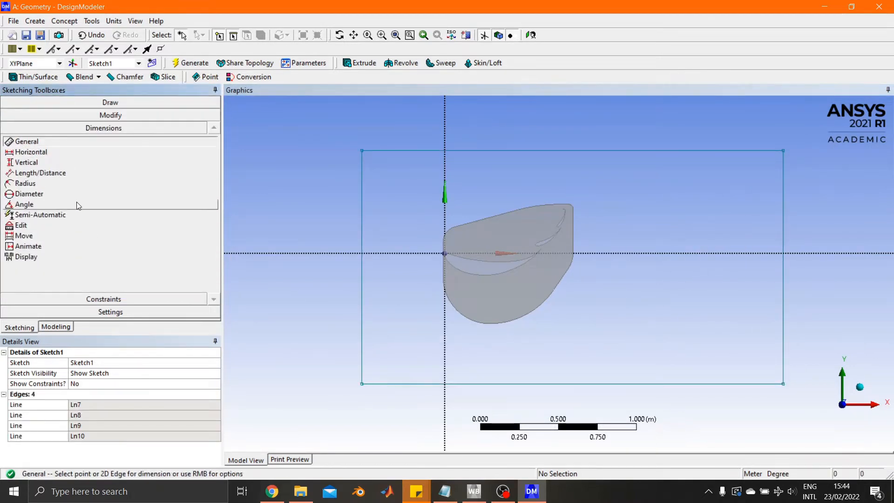
left_click(55, 174)
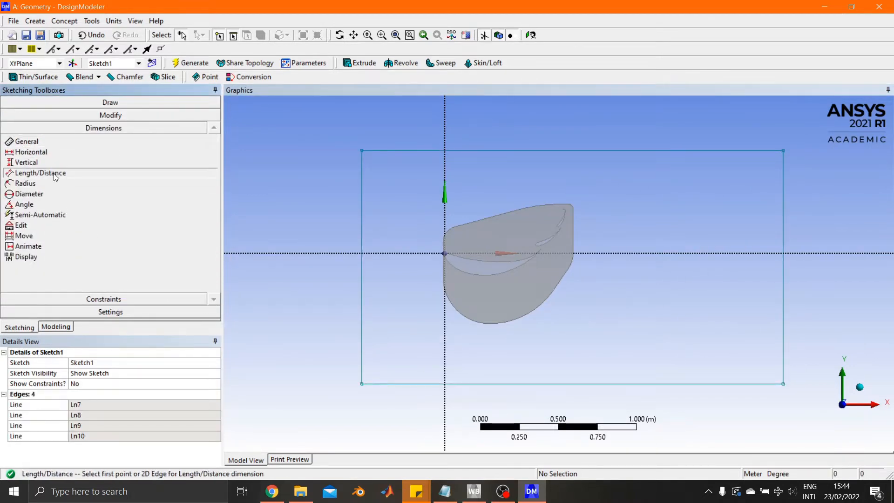
left_click(365, 209)
left_click(445, 213)
left_click(444, 205)
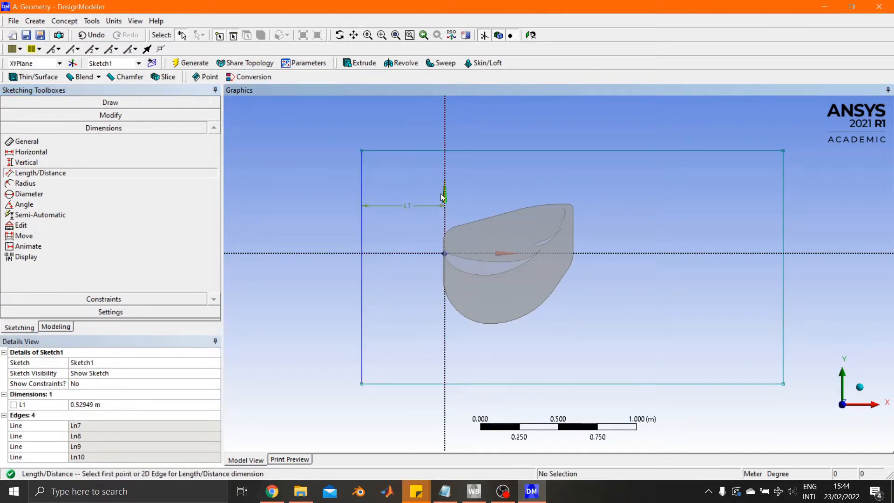
left_click(783, 205)
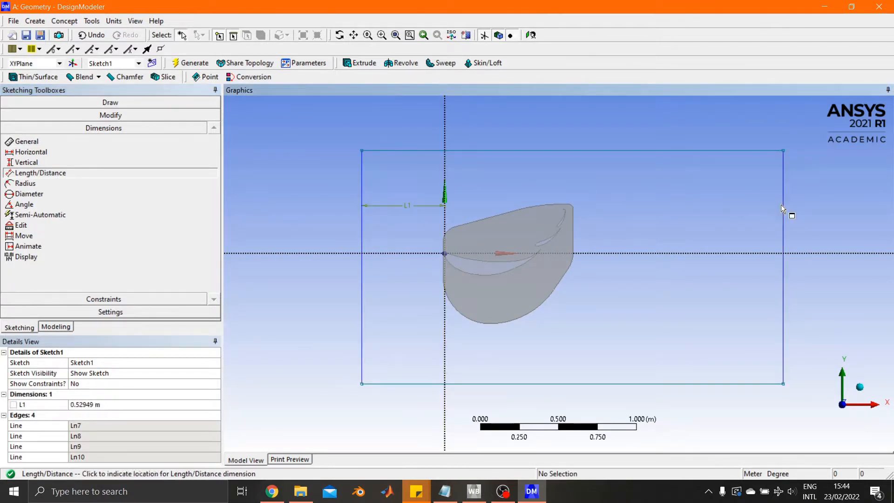
left_click(781, 206)
Add length/distance dimensions from the rectangle's top and bottom edges to the sketch's horizontal axis.
left_click(701, 151)
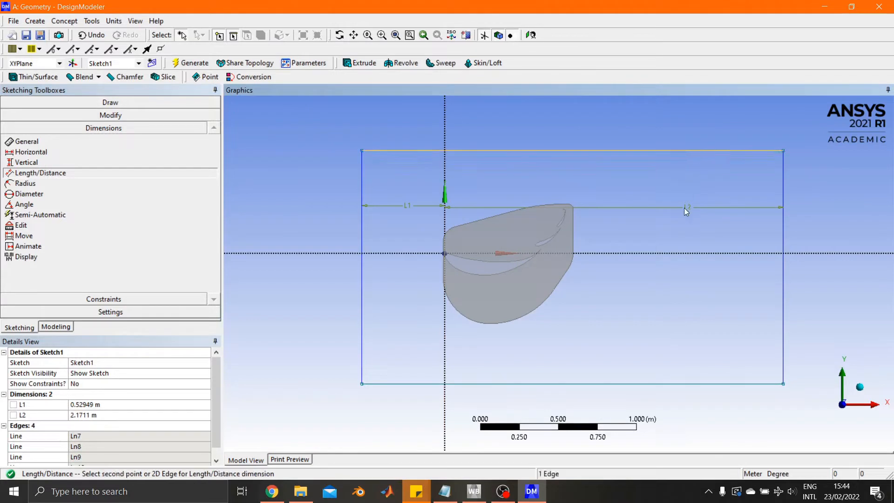
left_click(677, 252)
left_click(643, 223)
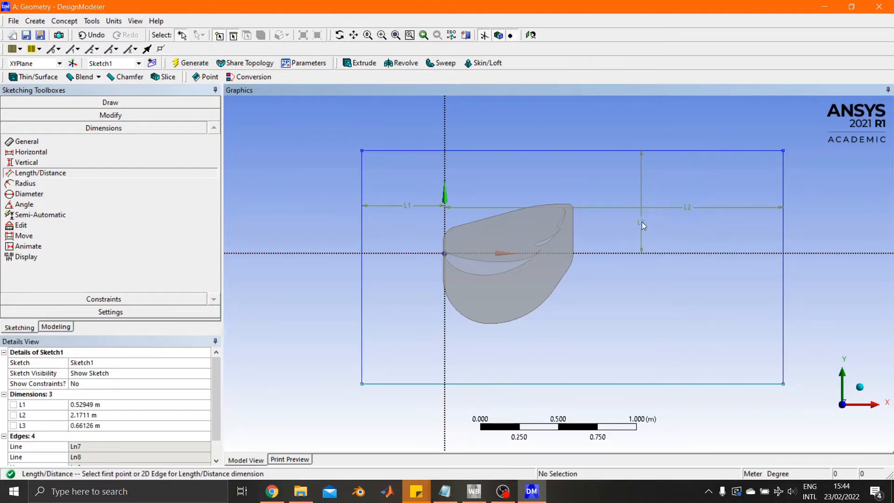
left_click(627, 253)
left_click(624, 384)
left_click(643, 329)
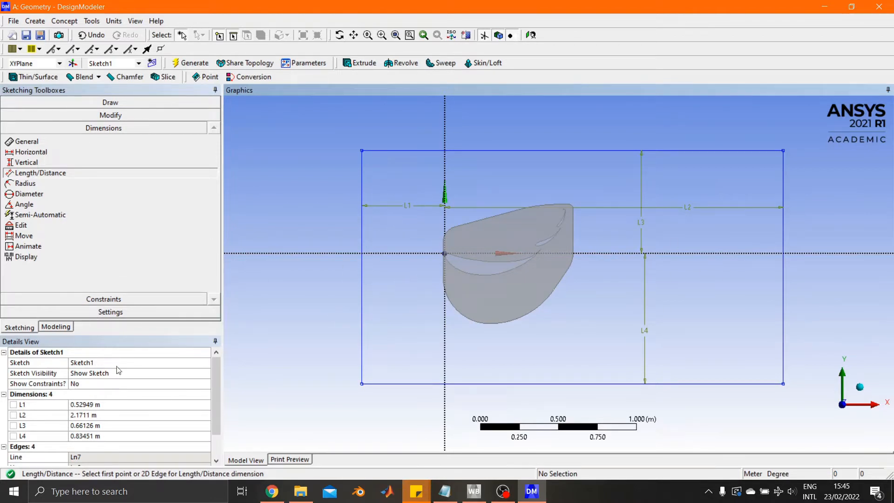
Set the rectangle's horizontal dimensions L1 to 6 m and L2 to 12 m.
left_click(85, 406)
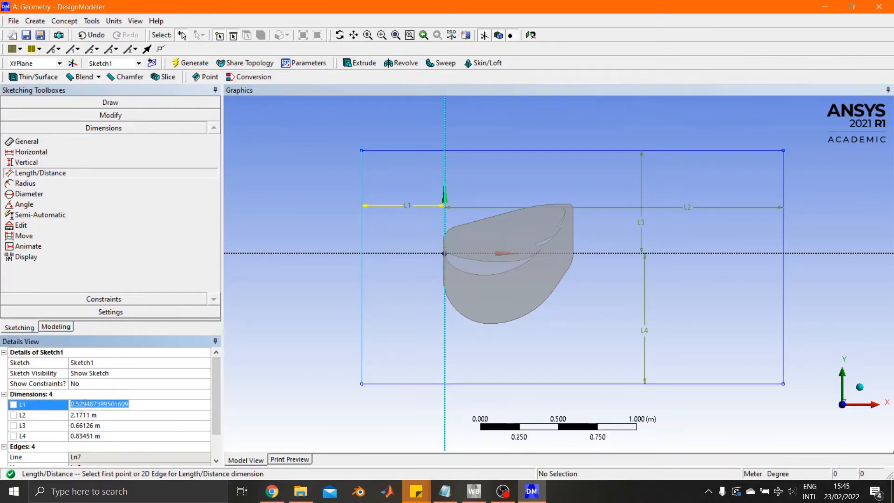
type("6")
key("Return")
left_click(86, 416)
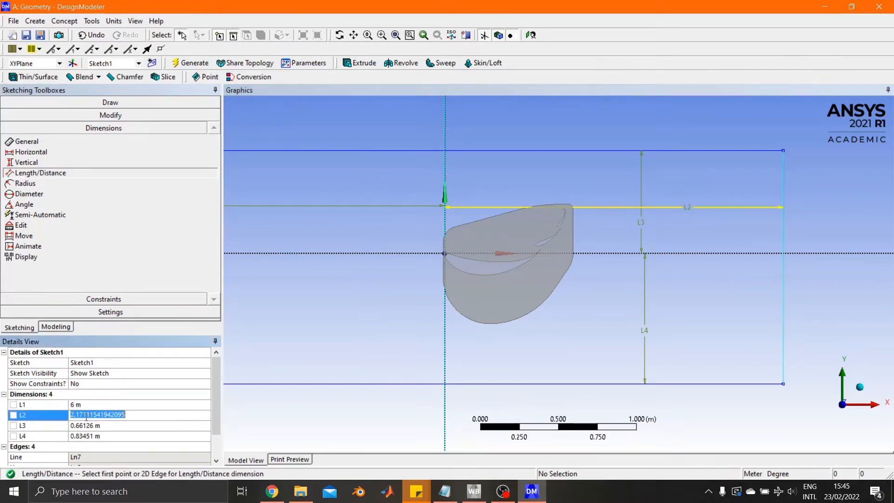
type("12")
key("Return")
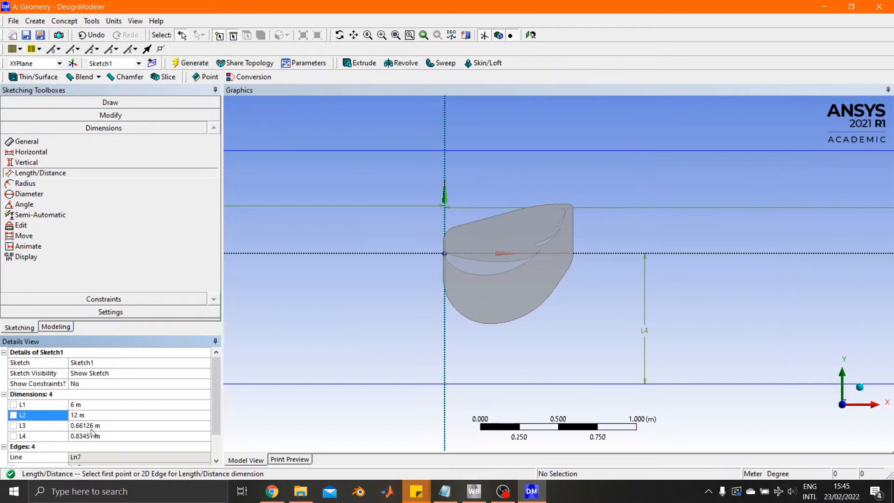
Set the rectangle's vertical dimensions L3 and L4 to 5 m each.
left_click(89, 426)
type("5")
key("Return")
left_click(87, 436)
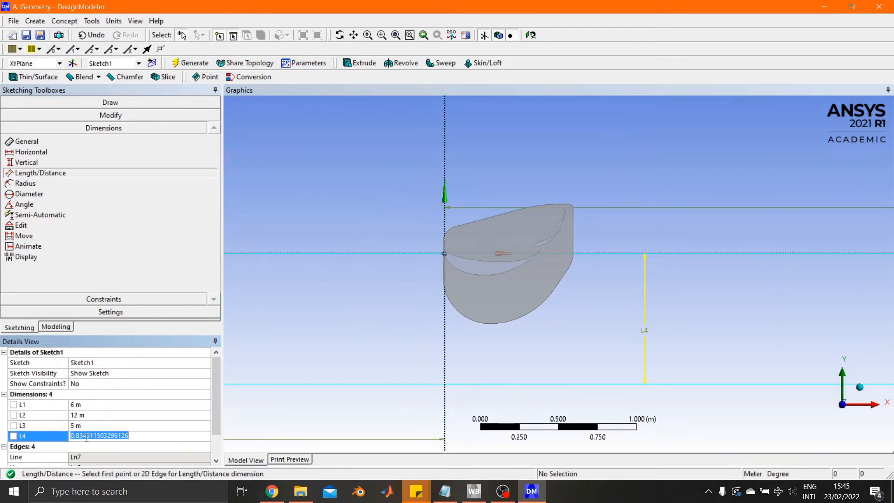
type("5")
key("Return")
scroll(566, 285, "down", 2)
scroll(567, 283, "down", 3)
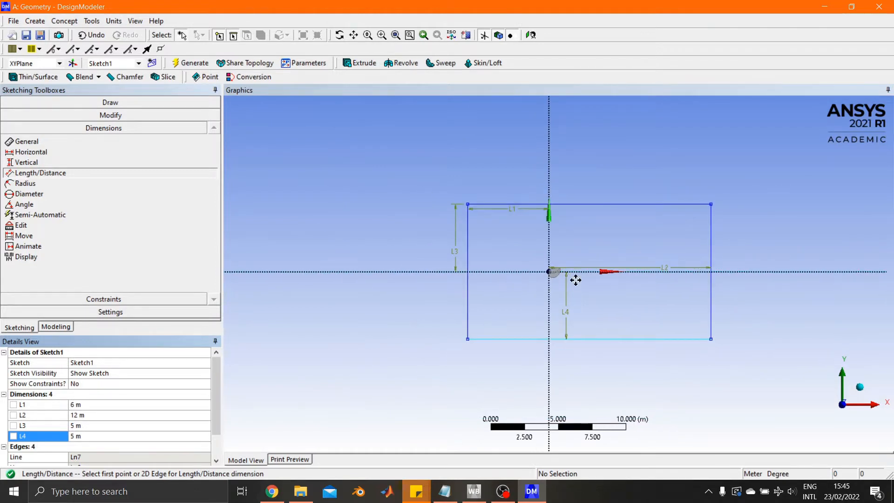
middle_click_drag(574, 286, 531, 285, "ctrl")
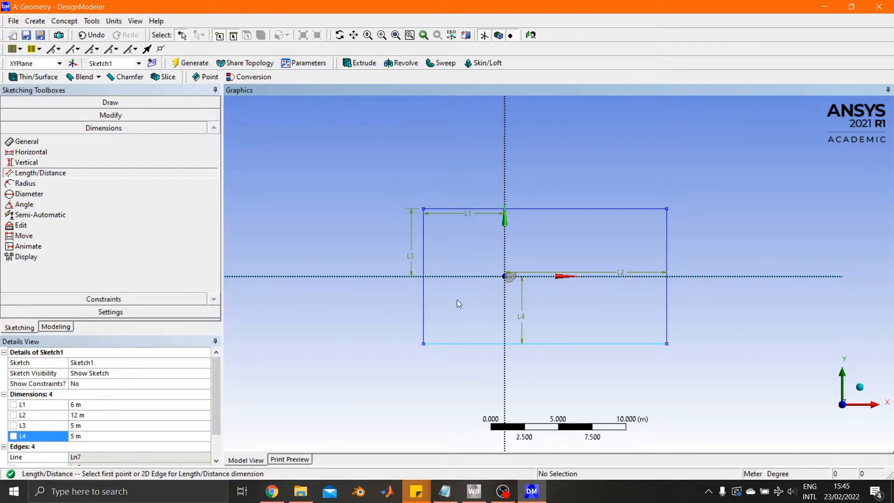
Extrude Sketch1 in the normal direction to a depth of 5 m with the Add Frozen operation and generate it.
left_click(362, 63)
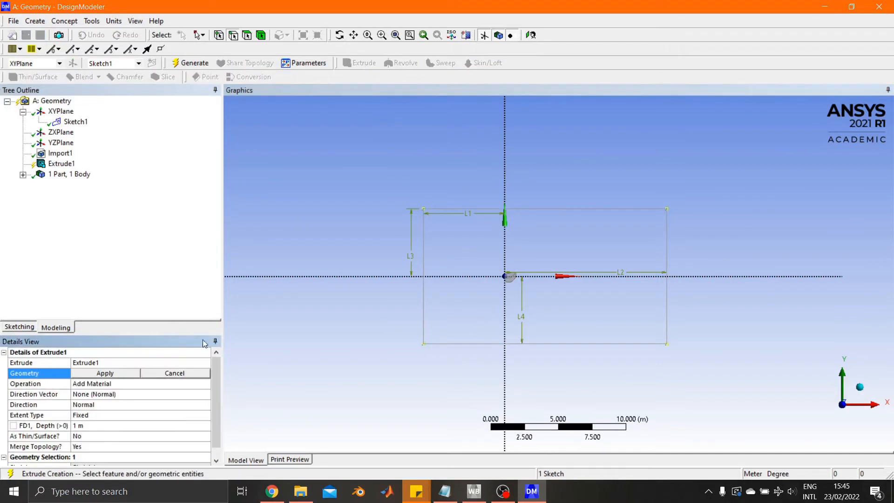
left_click(105, 374)
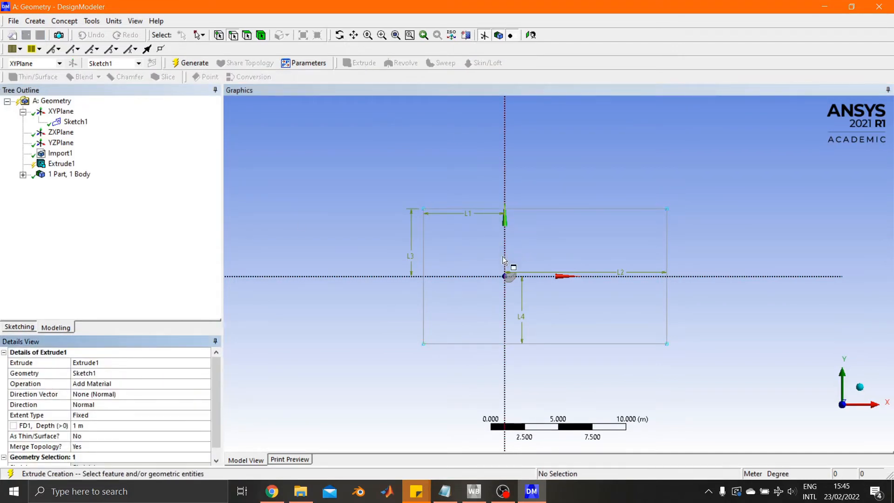
left_click(102, 384)
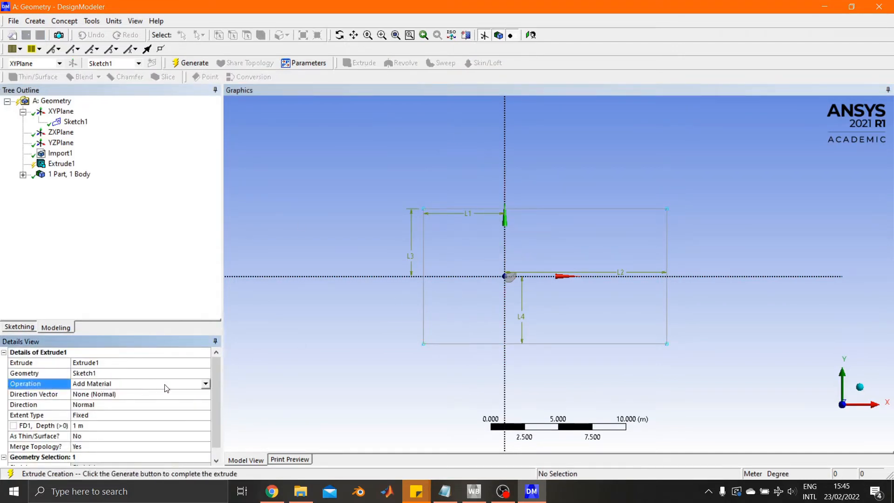
left_click(207, 383)
left_click(138, 393)
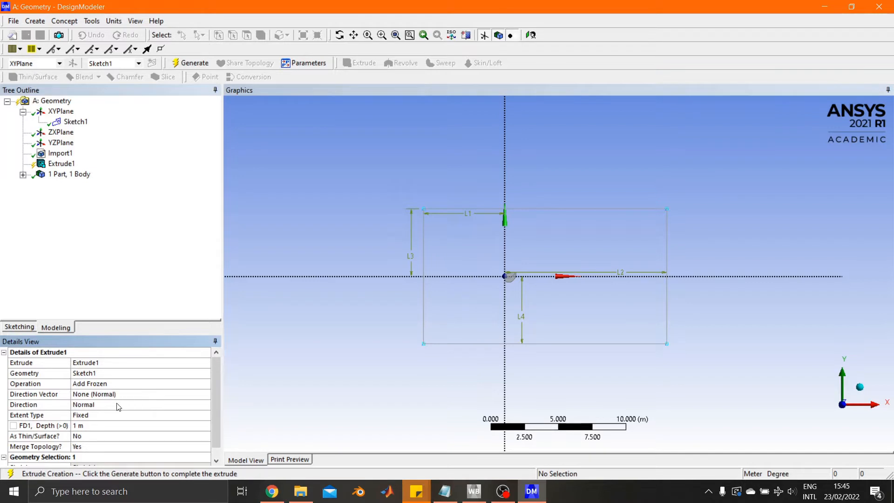
scroll(116, 409, "down", 1)
left_click(90, 415)
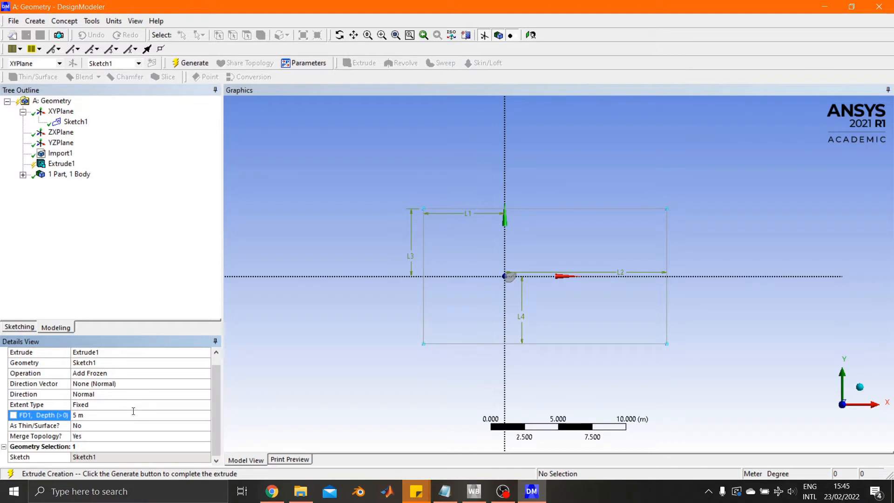
scroll(156, 383, "up", 1)
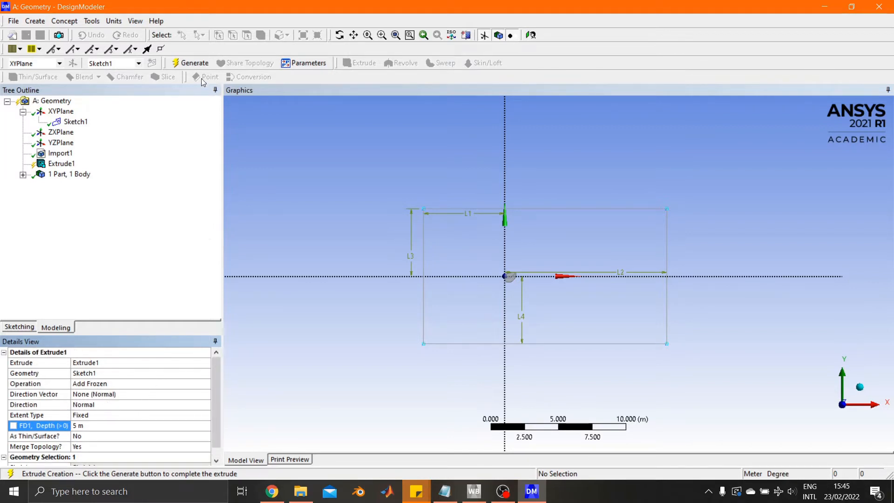
left_click(191, 65)
Examine from several angles how the extruded box sits relative to the wing and the symmetry plane.
middle_click_drag(337, 288, 578, 294)
scroll(466, 296, "up", 5)
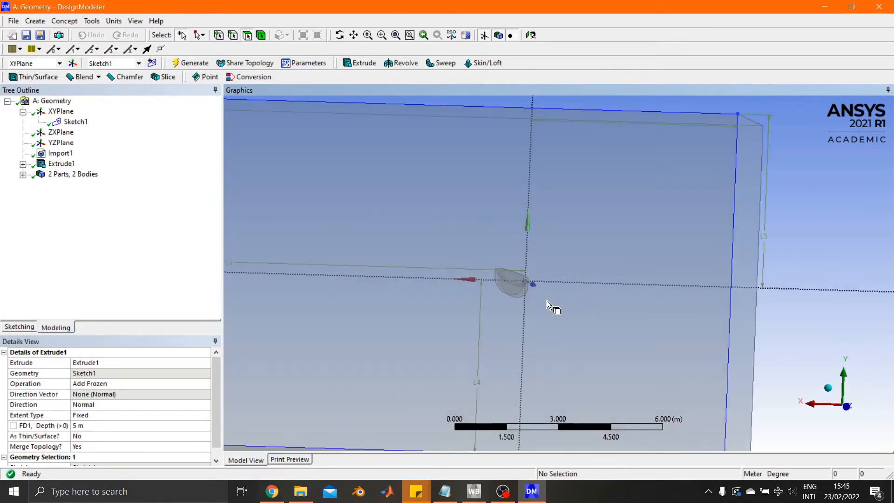
scroll(522, 298, "up", 5)
middle_click_drag(524, 300, 533, 323, "ctrl")
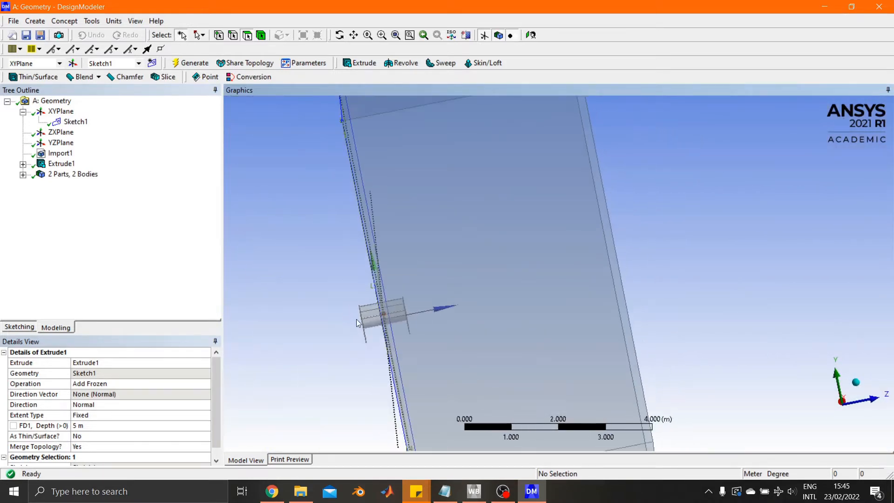
middle_click_drag(460, 358, 545, 323)
scroll(540, 327, "down", 3)
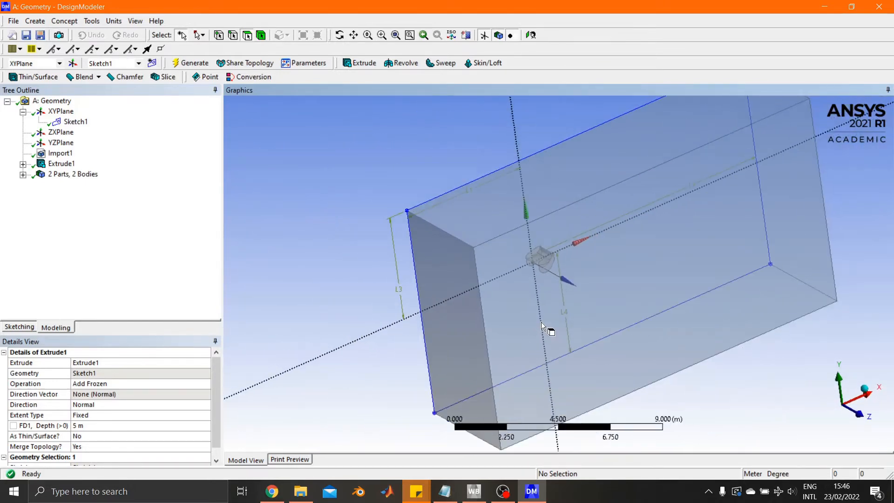
mouse_move(545, 328)
middle_mouse_down()
mouse_move(513, 328)
mouse_move(530, 331)
mouse_move(529, 323)
middle_mouse_up()
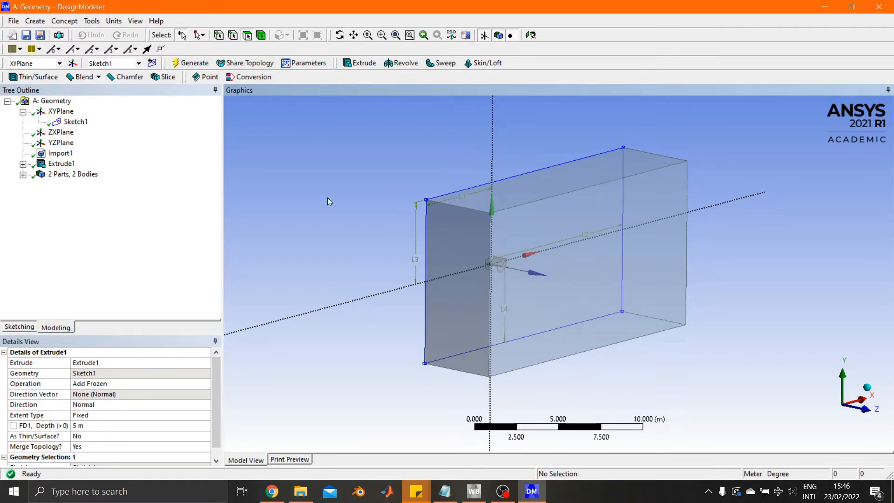
Create a Boolean feature and set its operation to Subtract.
left_click(62, 22)
mouse_move(42, 20)
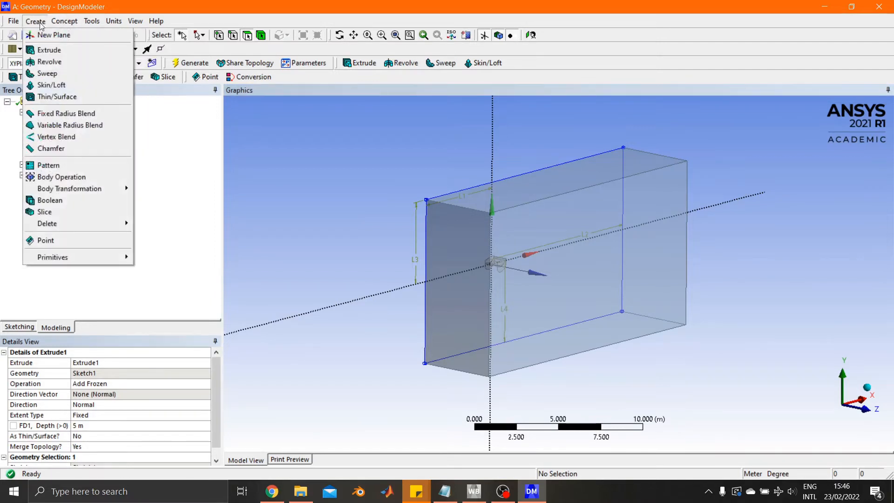
left_click(53, 201)
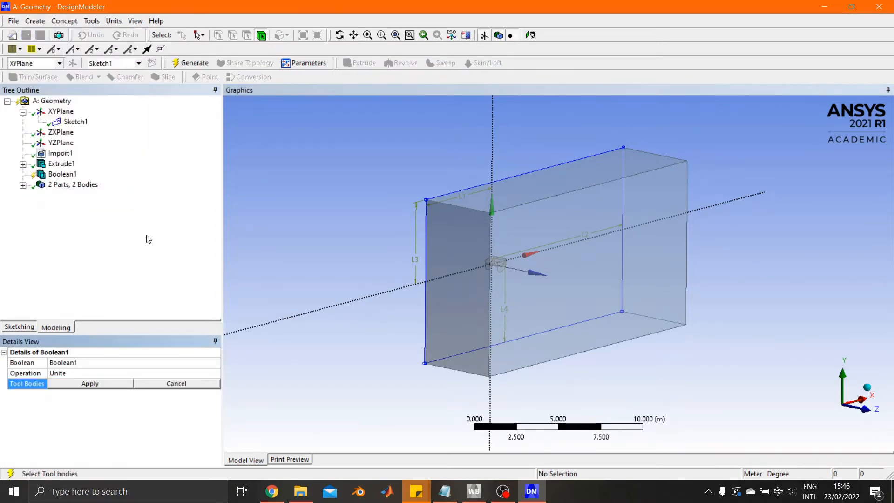
left_click(78, 375)
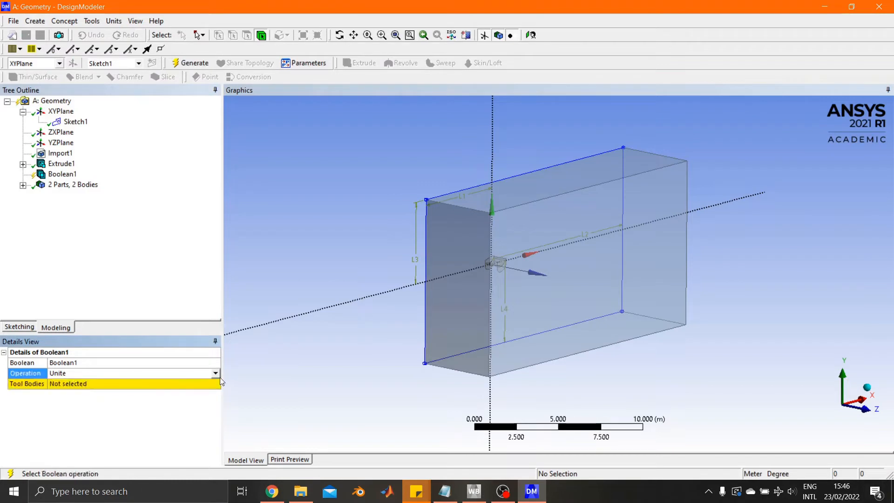
left_click(216, 374)
left_click(61, 388)
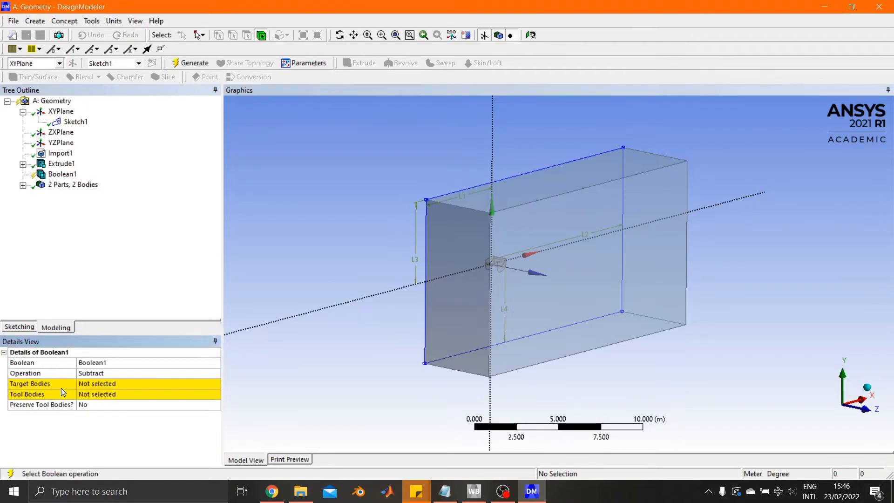
Assign the extruded box as target body and the wing Part 1 as tool body, and generate the subtraction.
left_click(104, 385)
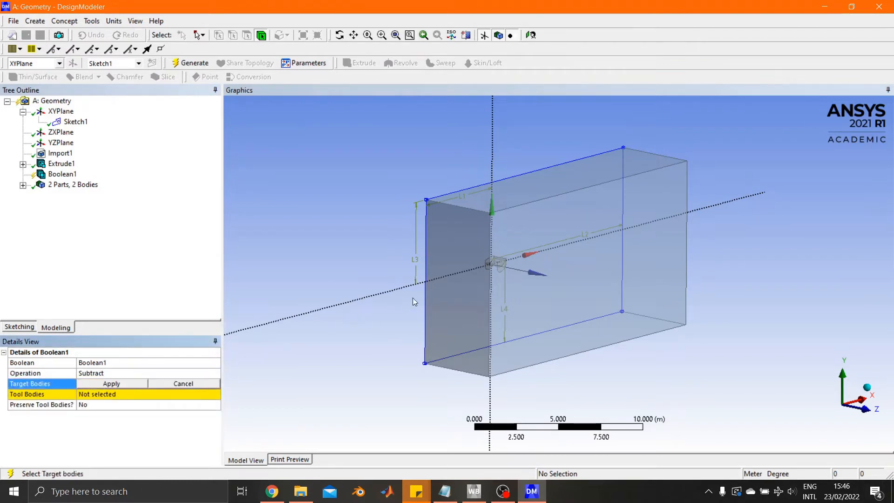
left_click(450, 284)
left_click(116, 385)
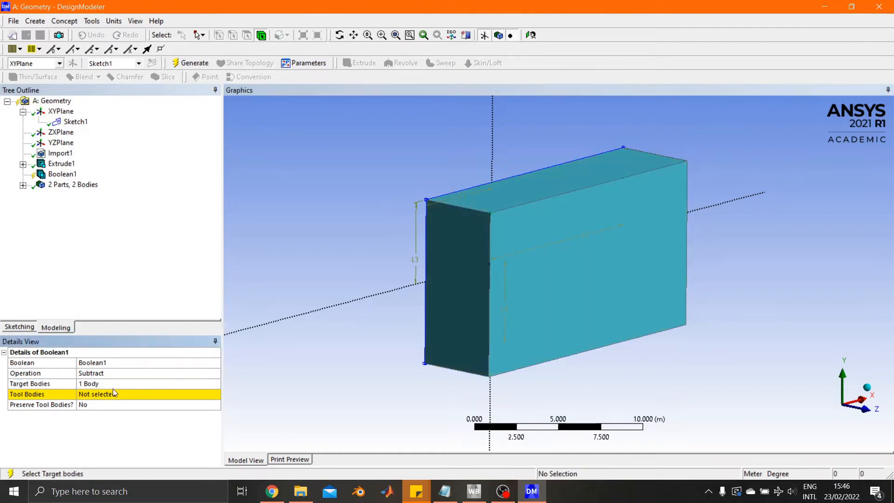
left_click(110, 393)
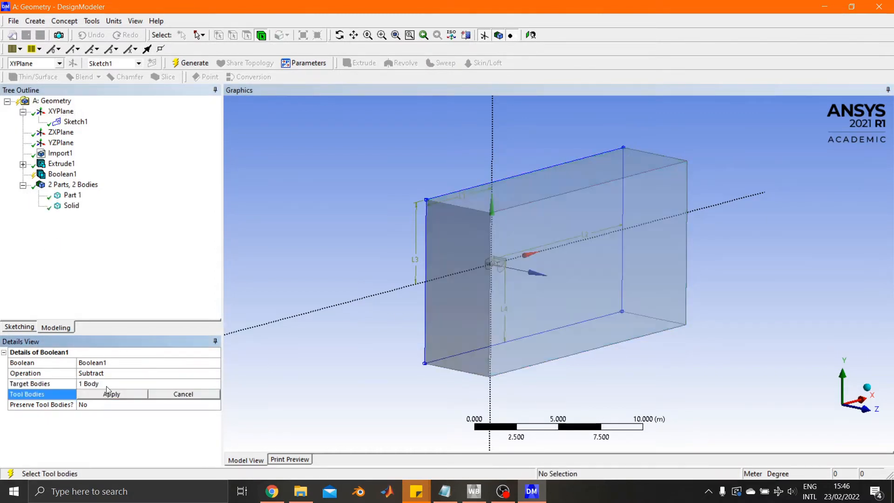
left_click(73, 196)
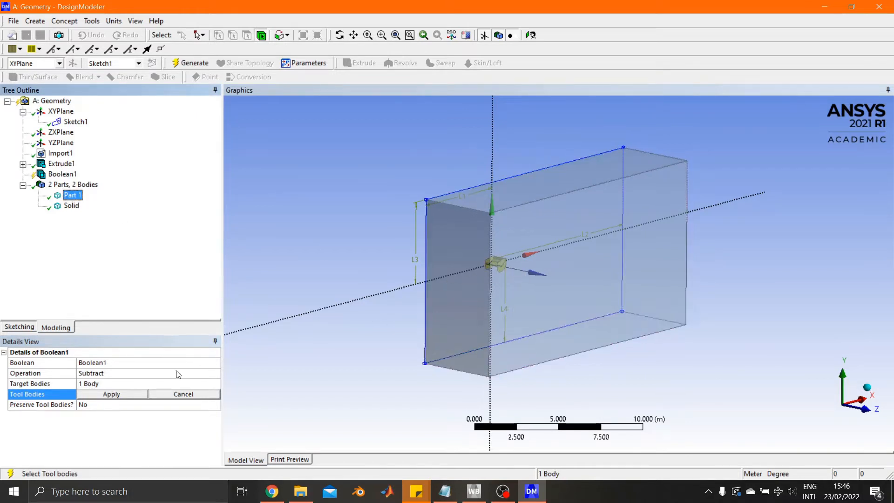
left_click(113, 394)
left_click(191, 63)
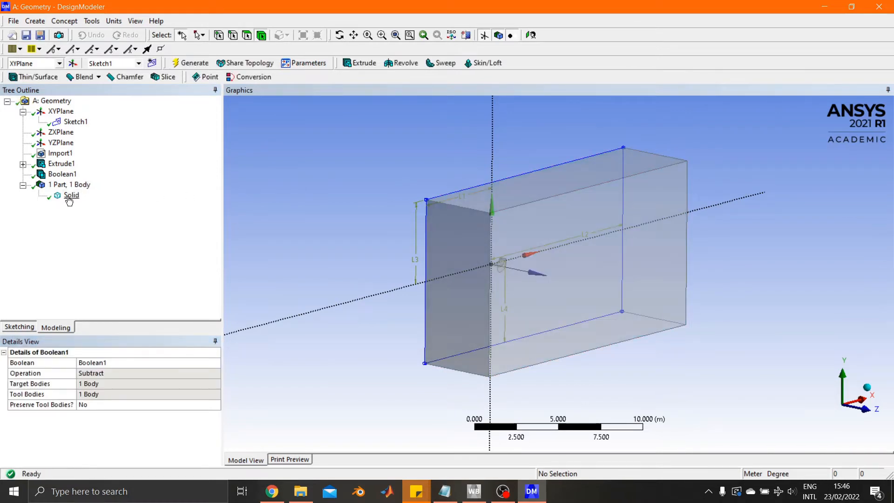
Examine the wing-shaped cavity in the box up close and from several angles.
middle_click_drag(373, 290, 461, 339)
scroll(547, 281, "up", 6)
scroll(613, 362, "up", 5)
scroll(678, 262, "up", 4)
middle_click_drag(540, 333, 606, 334)
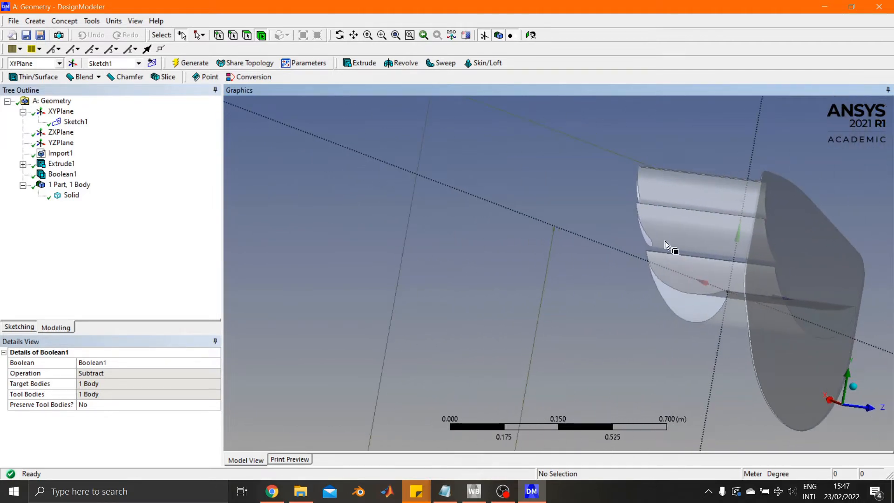
scroll(650, 272, "down", 5)
middle_click_drag(649, 276, 503, 302)
scroll(507, 292, "down", 3)
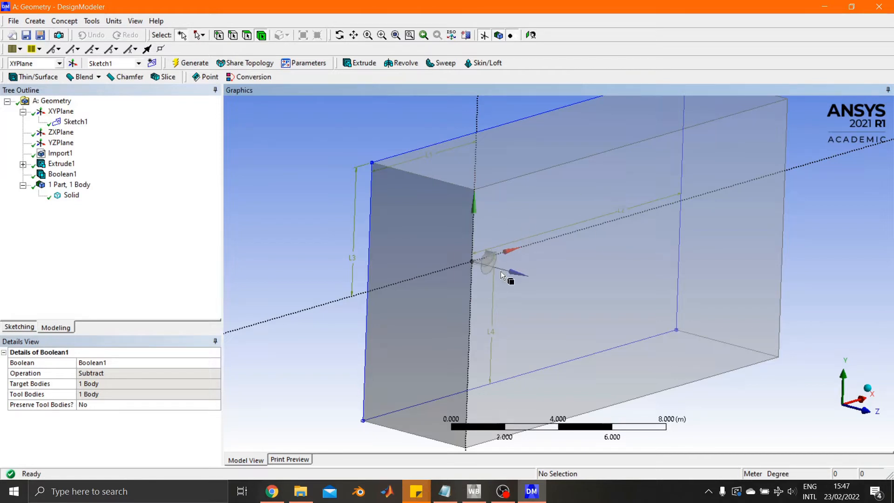
Rename the solid body as outerboi.
left_click(73, 196)
right_click(73, 196)
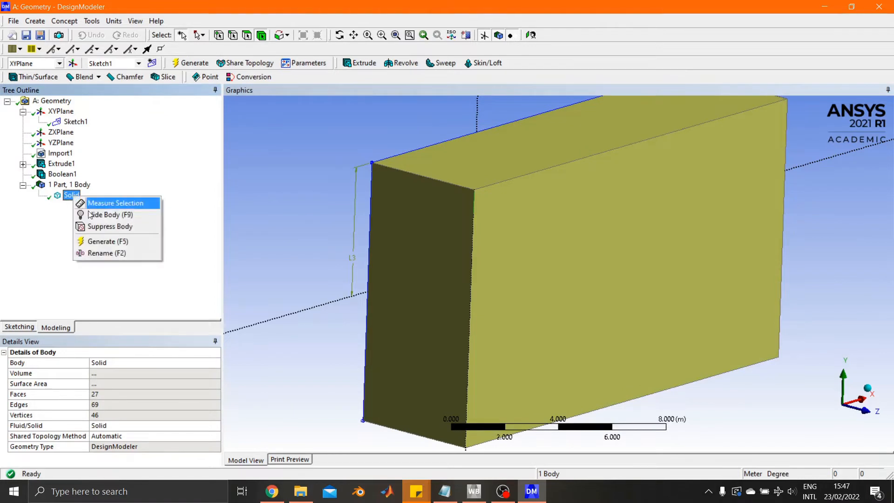
left_click(116, 251)
type("outerboi")
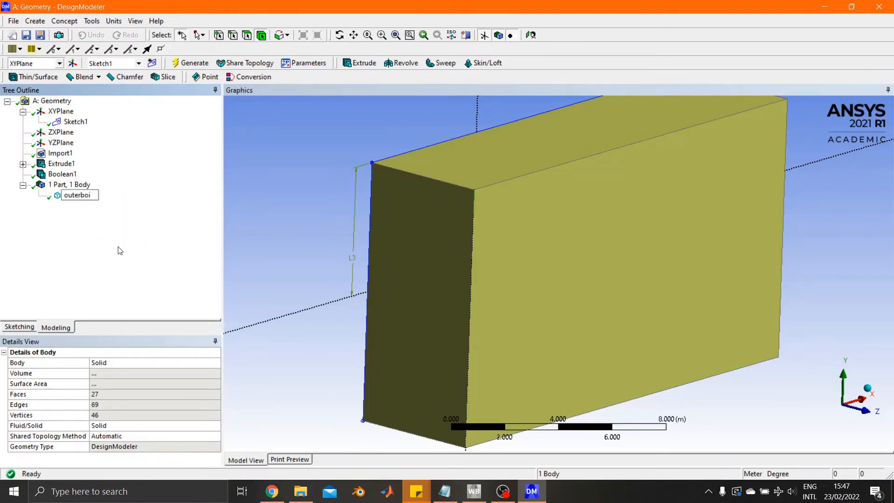
key("Return")
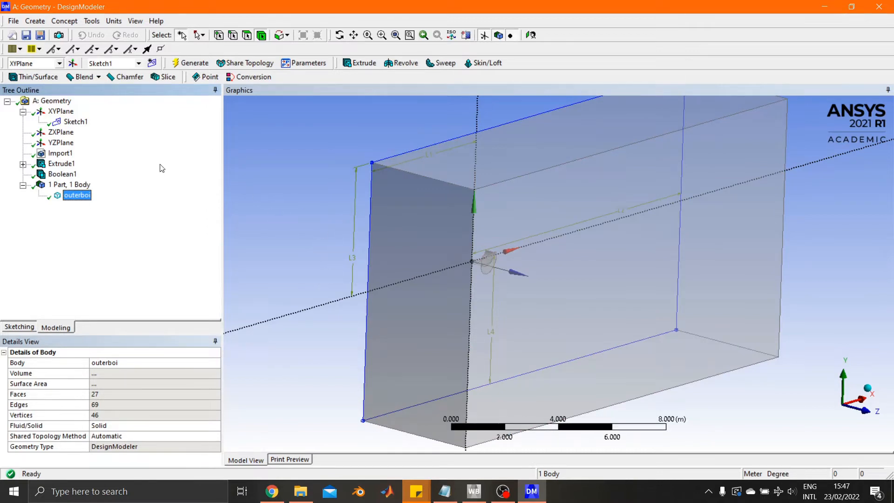
Create a new sketch on the XYPlane and draw a rectangle about 5.2 m by 2.3 m around the wing, viewed normal to the plane.
left_click(60, 111)
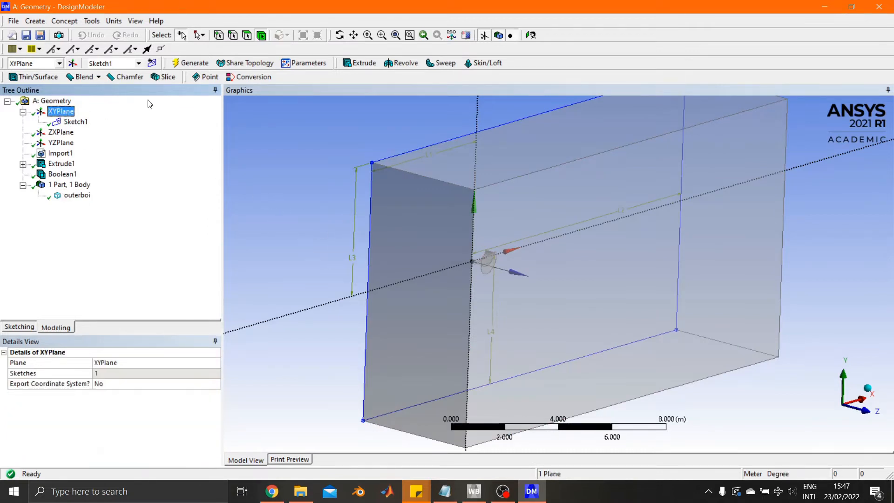
left_click(151, 63)
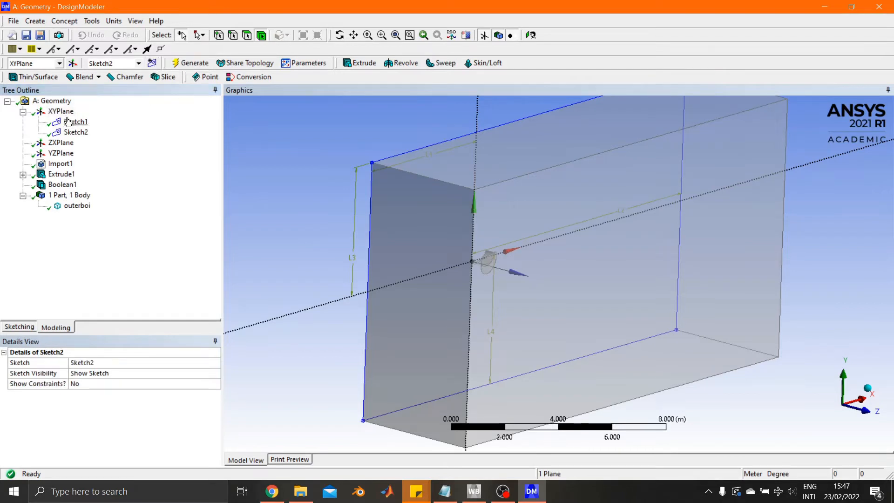
left_click(27, 327)
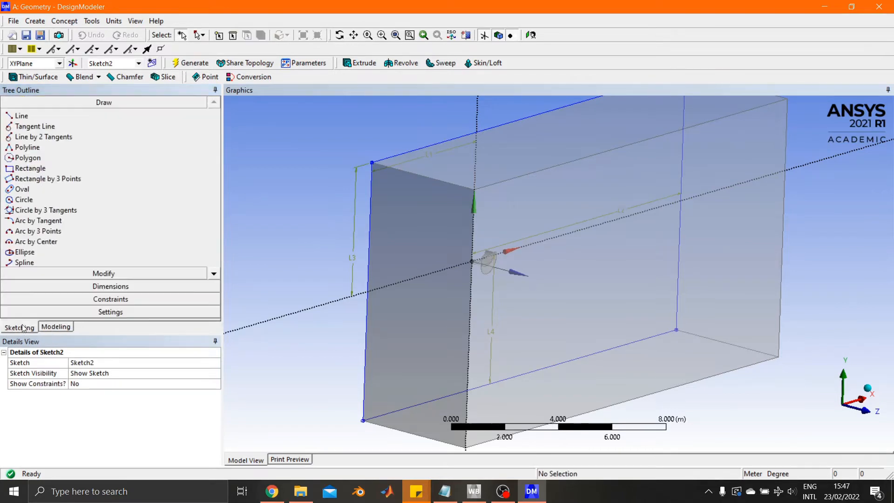
left_click(34, 168)
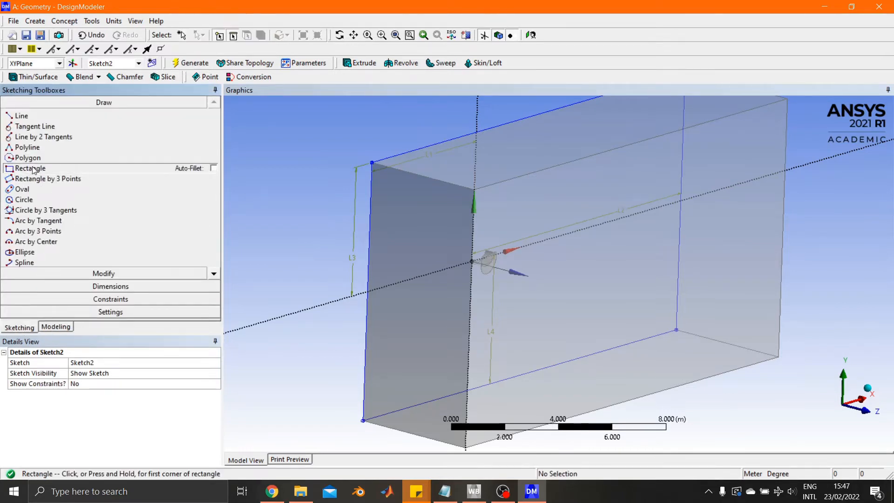
left_click(875, 396)
left_click(447, 226)
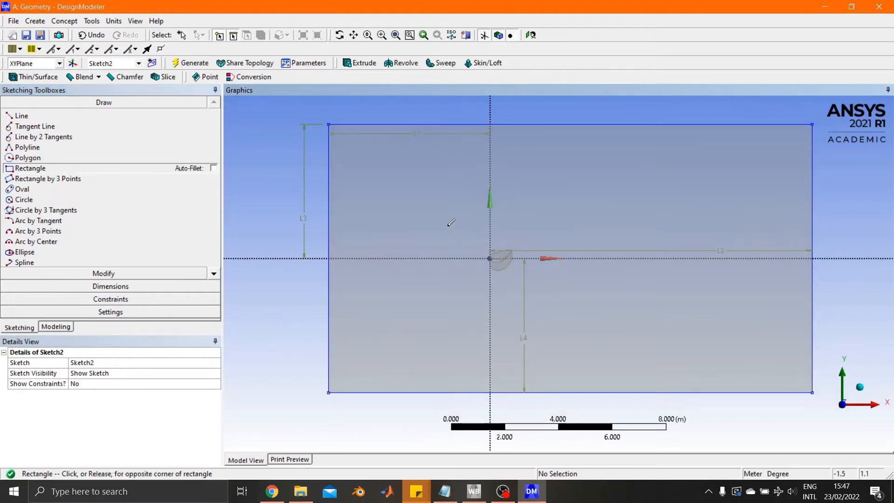
left_click(586, 290)
Add length dimensions from the vertical axis to the inner rectangle's left and right edges.
left_click(138, 285)
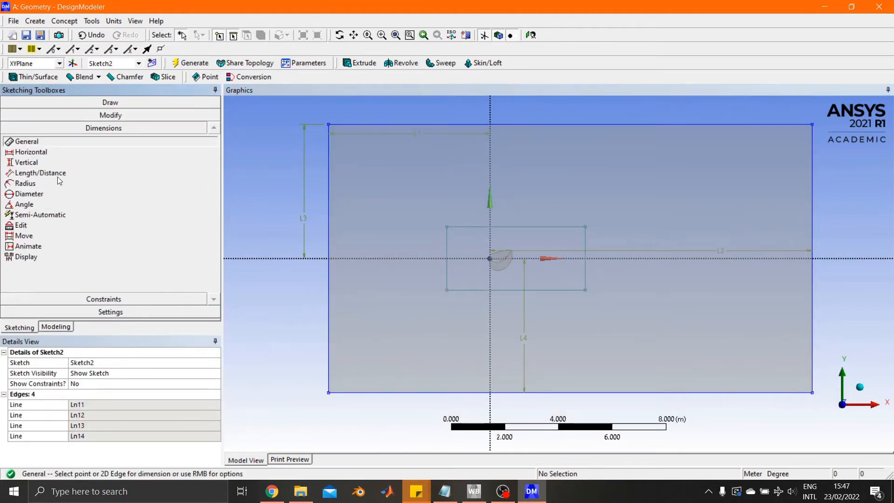
left_click(52, 173)
left_click(450, 246)
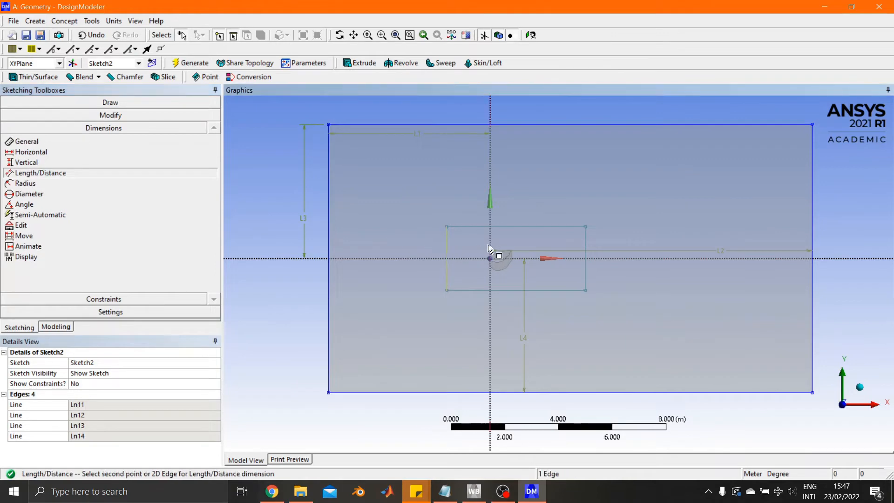
left_click(489, 245)
left_click(473, 241)
left_click(492, 236)
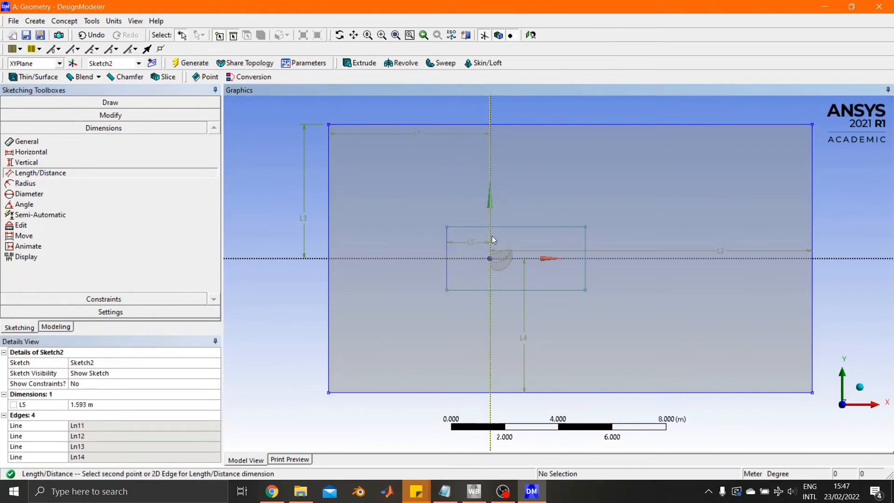
left_click(585, 238)
left_click(568, 239)
Add length dimensions from the horizontal axis to the inner rectangle's upper and lower edges.
left_click(569, 228)
left_click(574, 258)
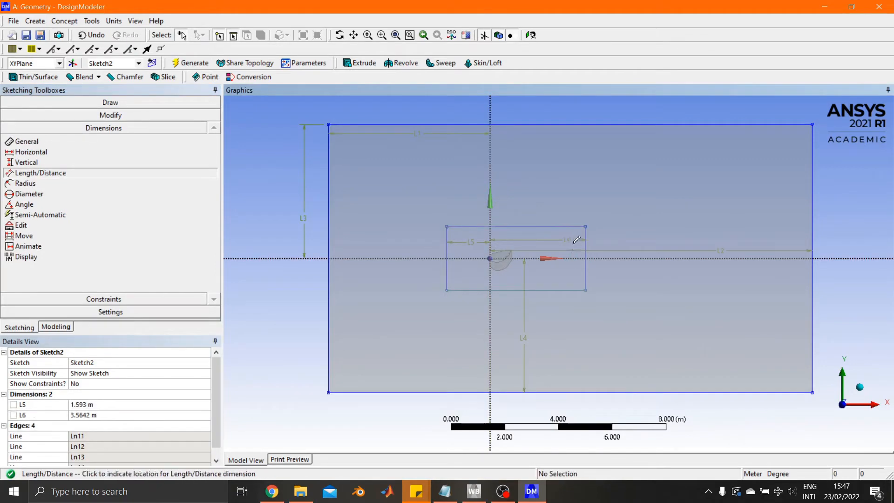
left_click(572, 256)
left_click(567, 290)
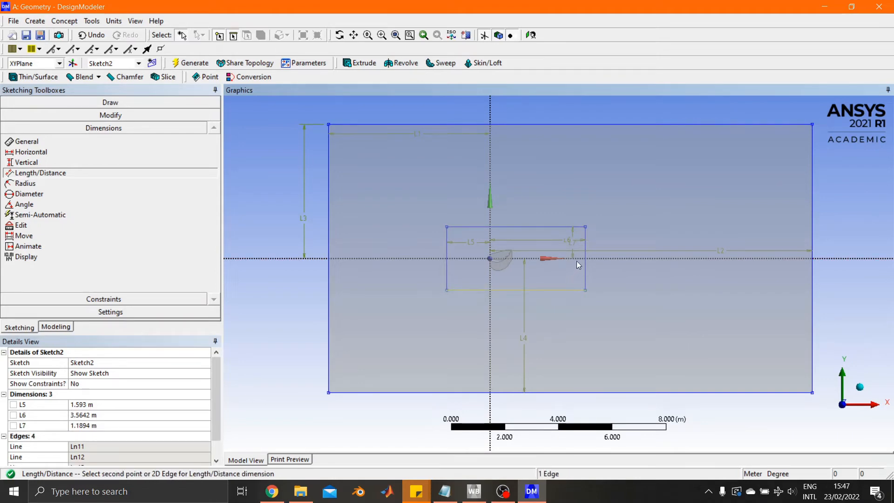
left_click(574, 258)
left_click(569, 271)
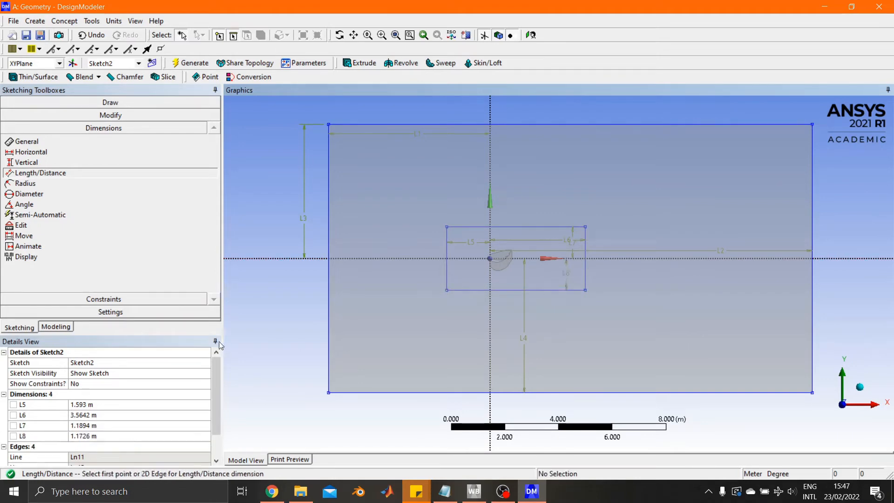
Set the inner rectangle's horizontal dimensions to L5 = 1.5 m upstream and L6 = 6 m downstream of the origin.
left_click(92, 404)
type("1.5")
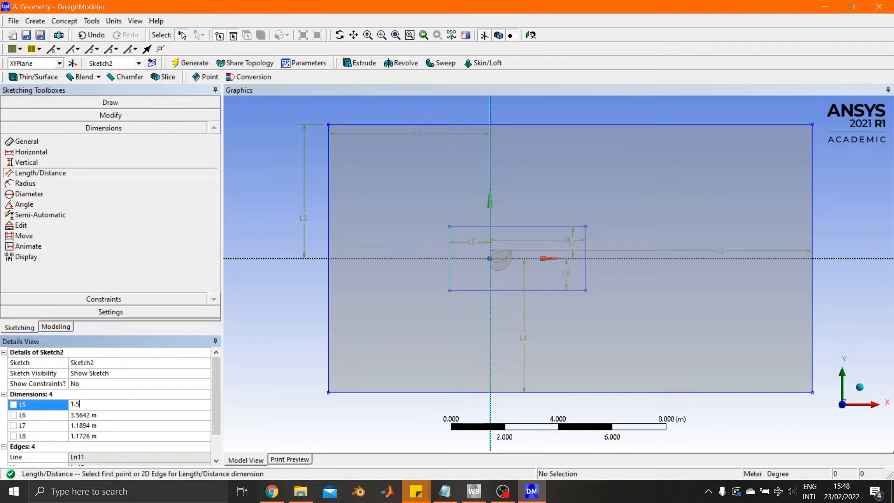
left_click(88, 416)
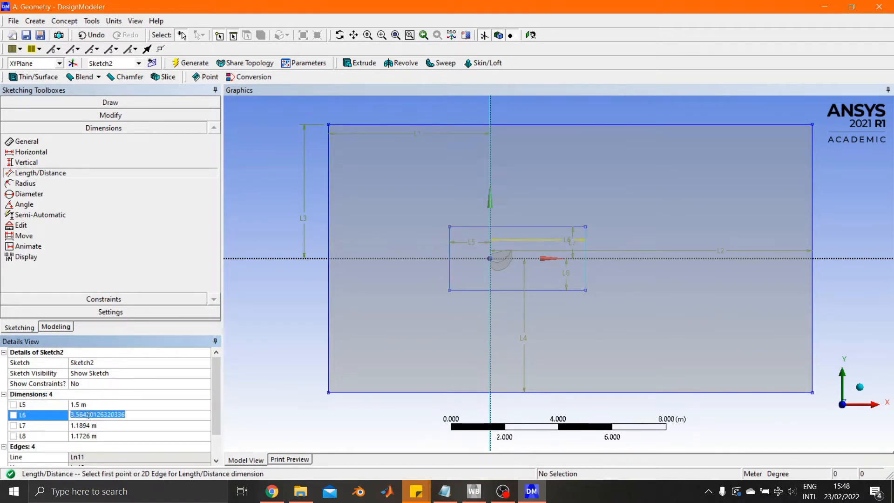
type("6")
key("Return")
Set the inner rectangle's vertical dimensions L7 and L8 above and below the origin to 1 m each.
left_click(93, 425)
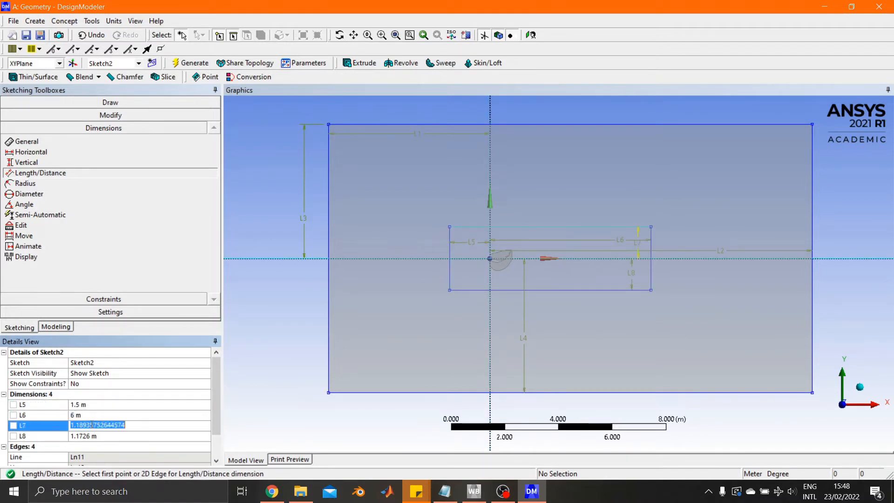
type("1")
key("Return")
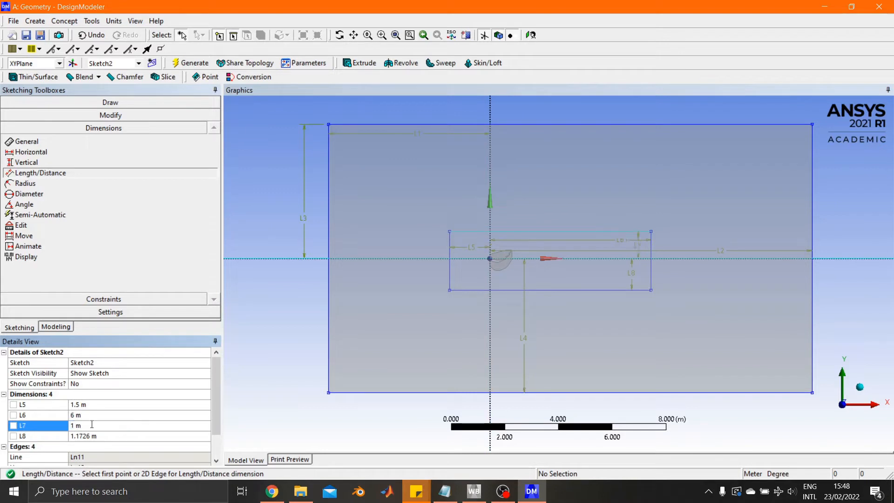
left_click(86, 437)
type("1")
key("Return")
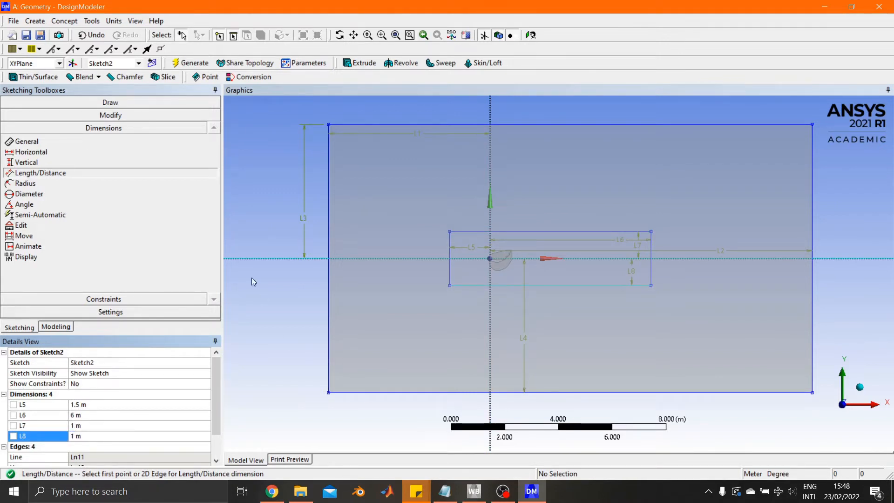
Extrude Sketch2 to a depth of 1.5 m with the Add Frozen operation and generate it.
left_click(361, 65)
left_click(105, 374)
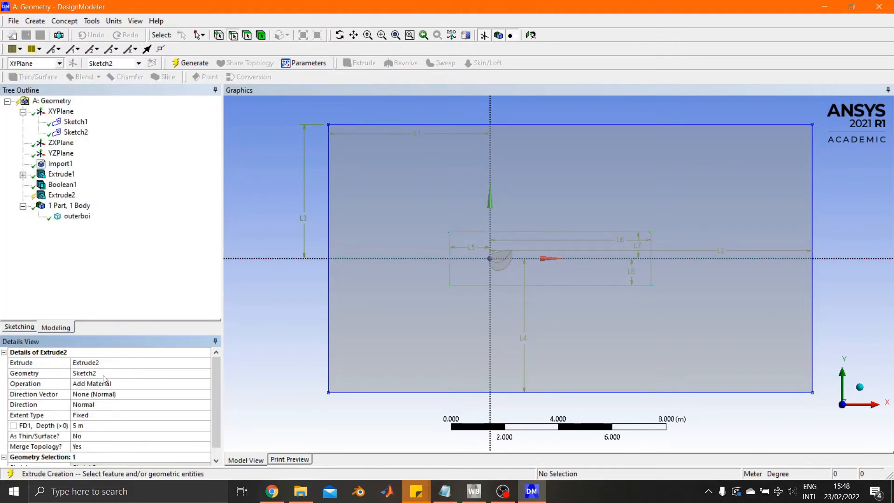
left_click(99, 385)
left_click(206, 384)
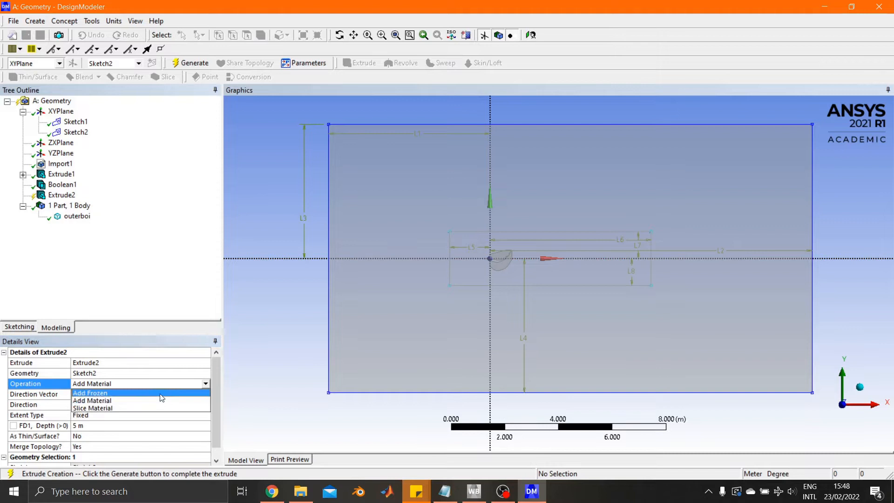
left_click(113, 393)
left_click(81, 427)
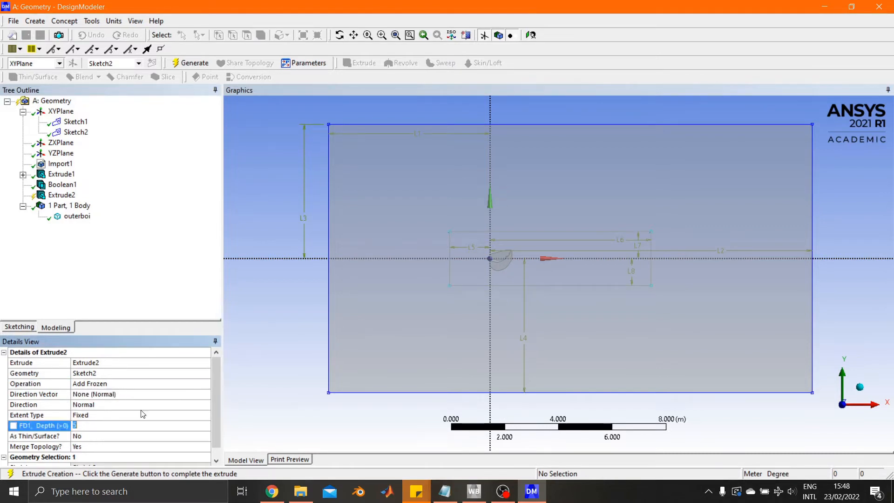
type("1.5")
key("Return")
left_click(190, 63)
Rename the new inner box's solid body as innerboi.
middle_click_drag(316, 227, 395, 238)
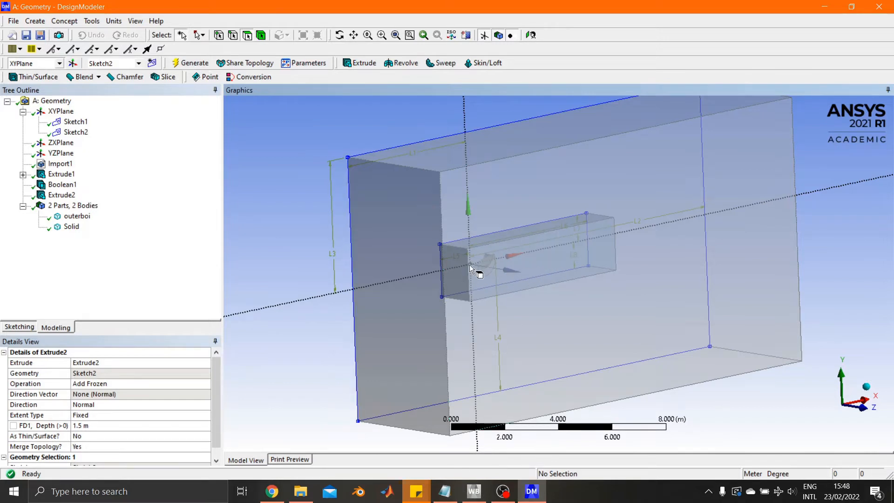
left_click(71, 227)
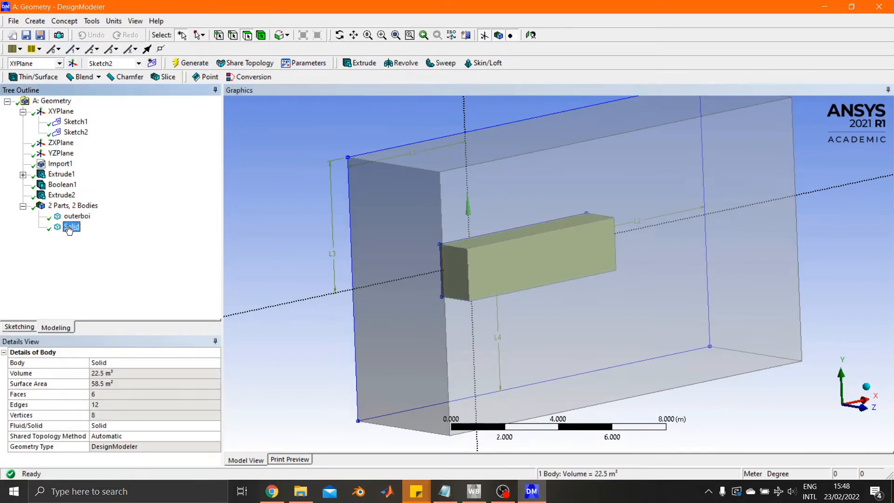
right_click(70, 228)
left_click(105, 283)
type("innerboi")
key("Return")
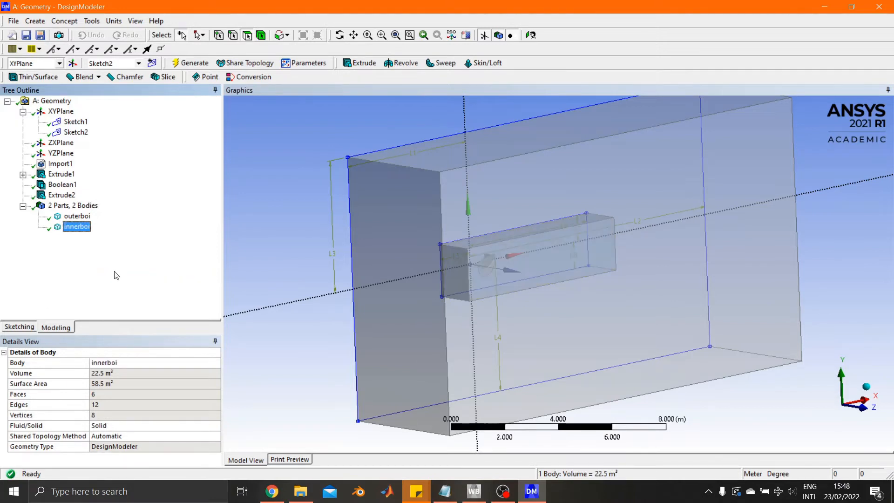
left_click(301, 246)
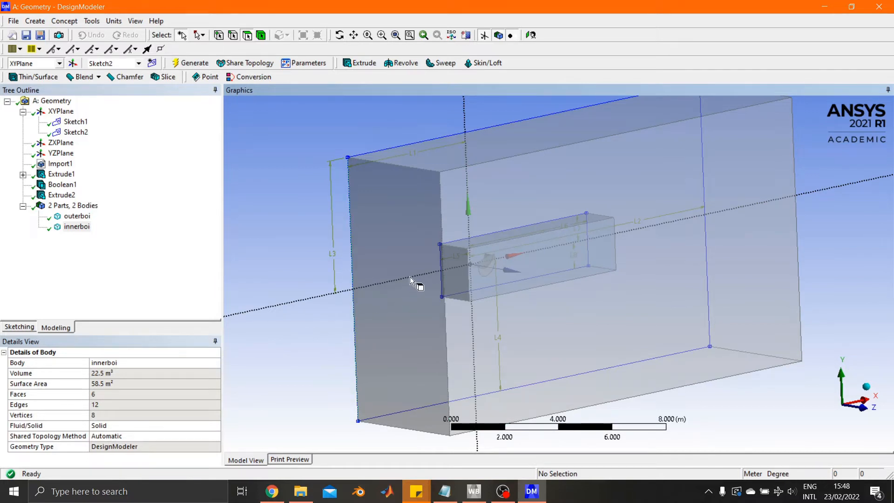
Create and generate a named selection called inlet from the outer box's upstream end face.
left_click(397, 252)
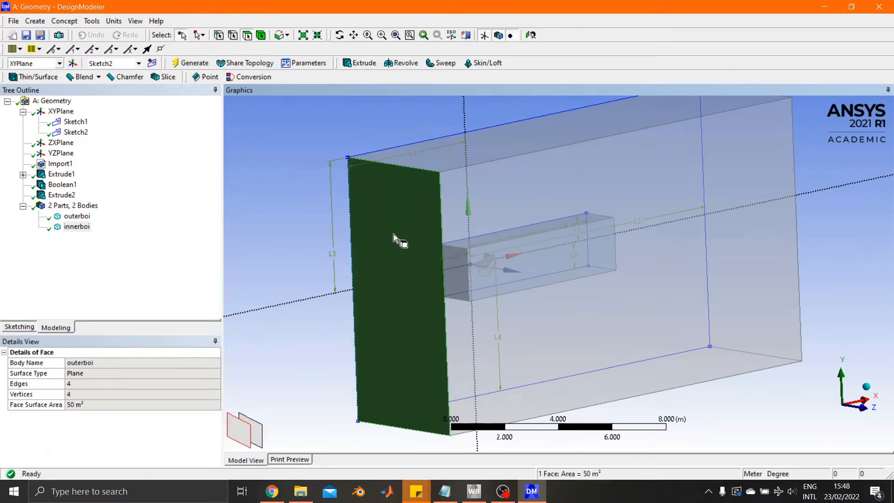
right_click(392, 276)
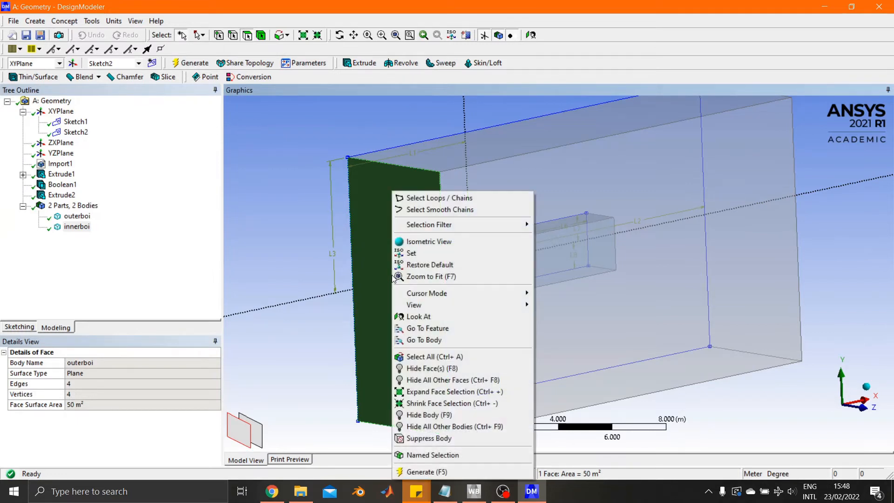
left_click(416, 458)
left_click(92, 361)
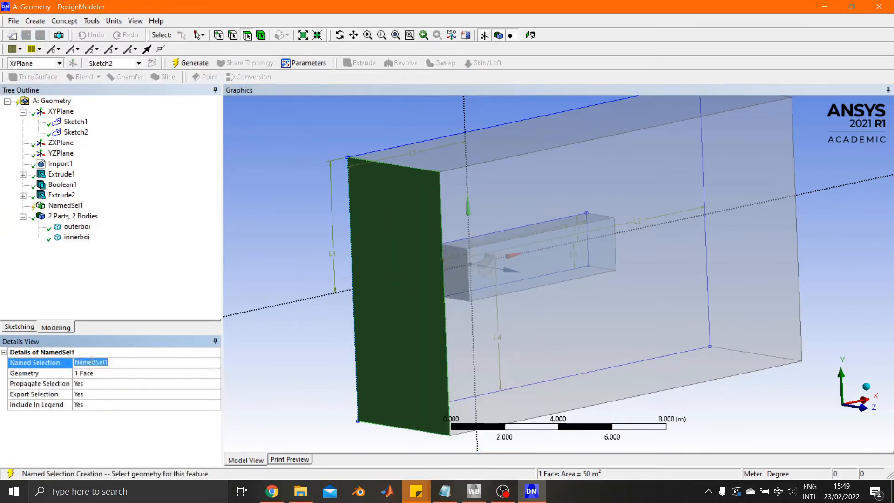
type("inlet")
key("Return")
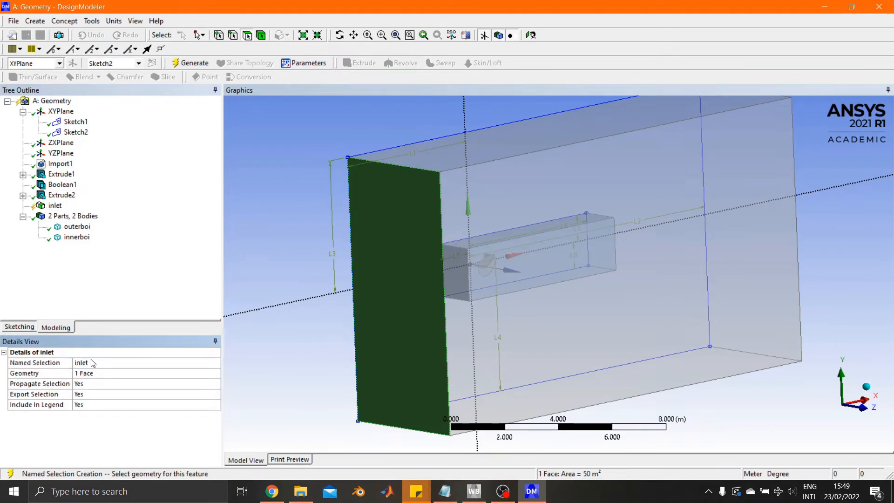
left_click(180, 66)
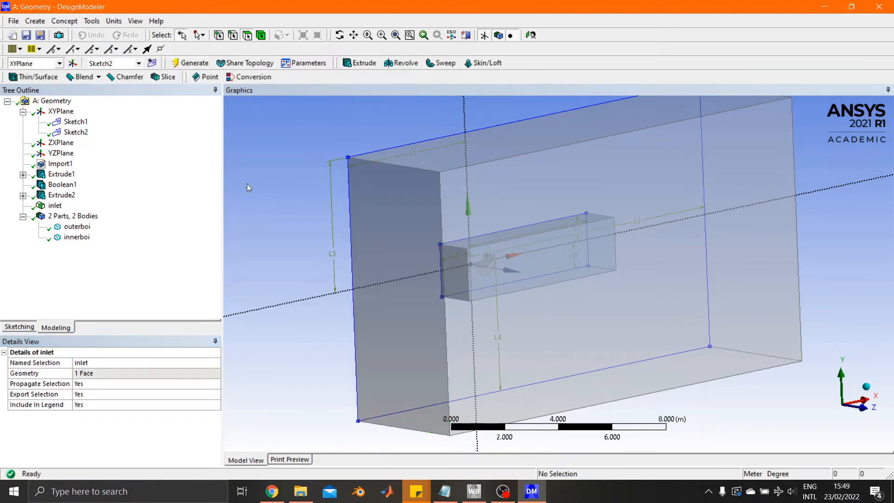
Create and generate a named selection called outlet from the outer box's downstream end face at the positive X end.
middle_click_drag(550, 152, 708, 211)
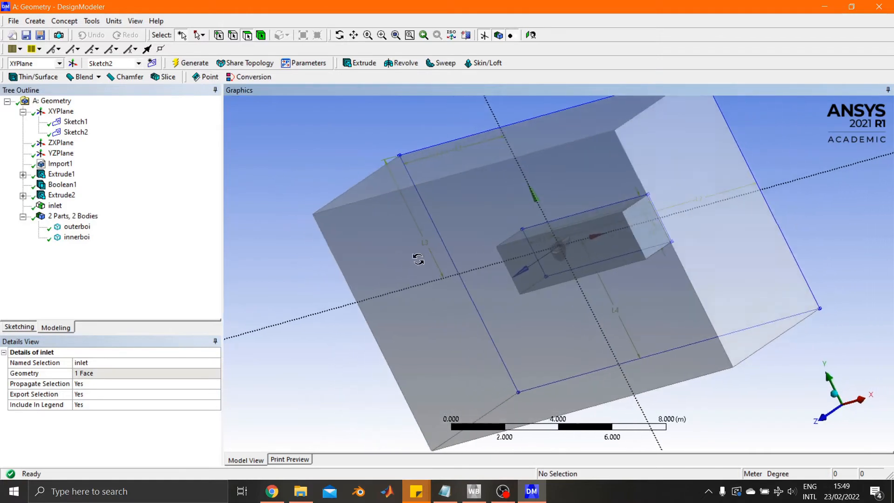
left_click(708, 211)
right_click(708, 211)
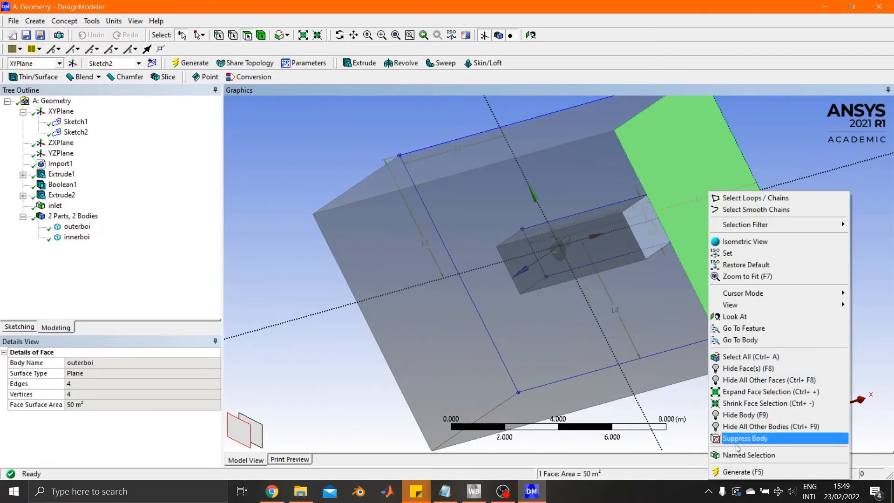
left_click(745, 457)
left_click(108, 373)
left_click(139, 363)
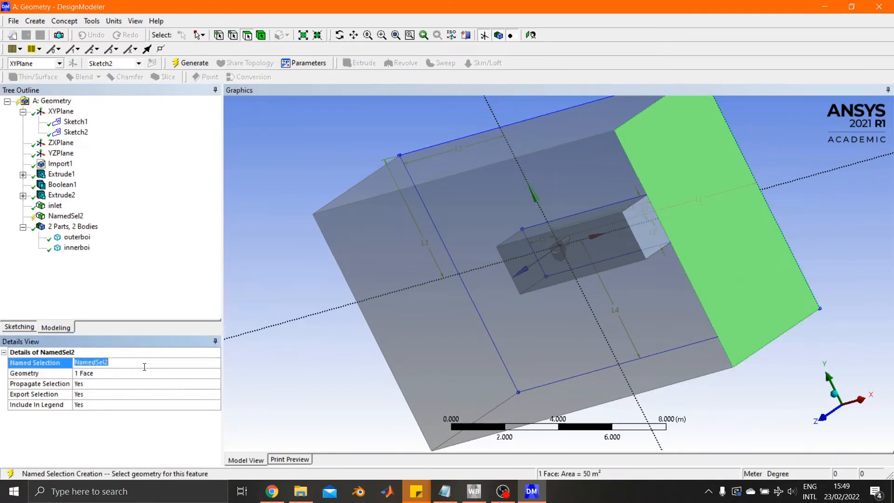
type("outlet")
key("Return")
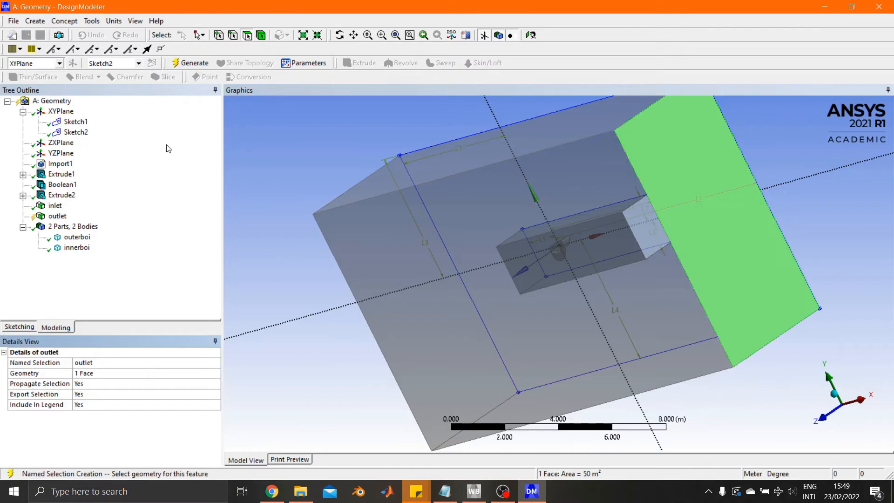
left_click(191, 63)
Create and generate a named selection called slipwalls from the outer box's top, bottom and outer side faces, leaving out the XY-plane face.
middle_click_drag(603, 291, 636, 297)
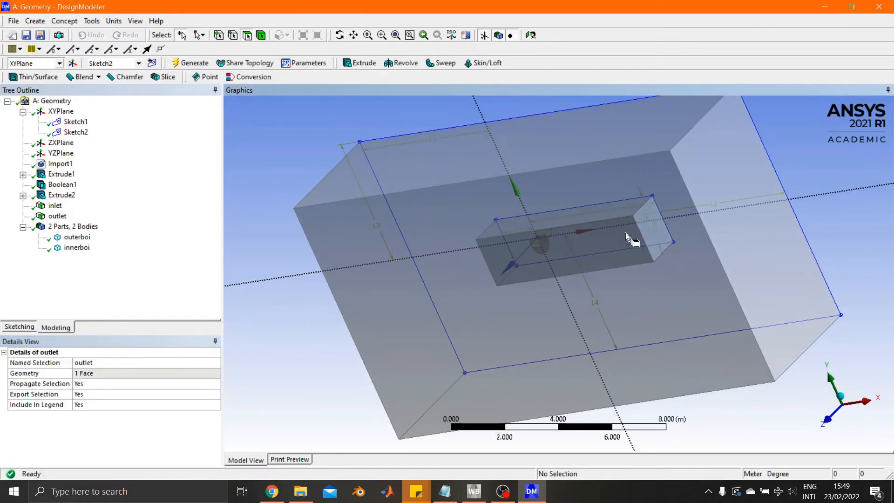
left_click(575, 161)
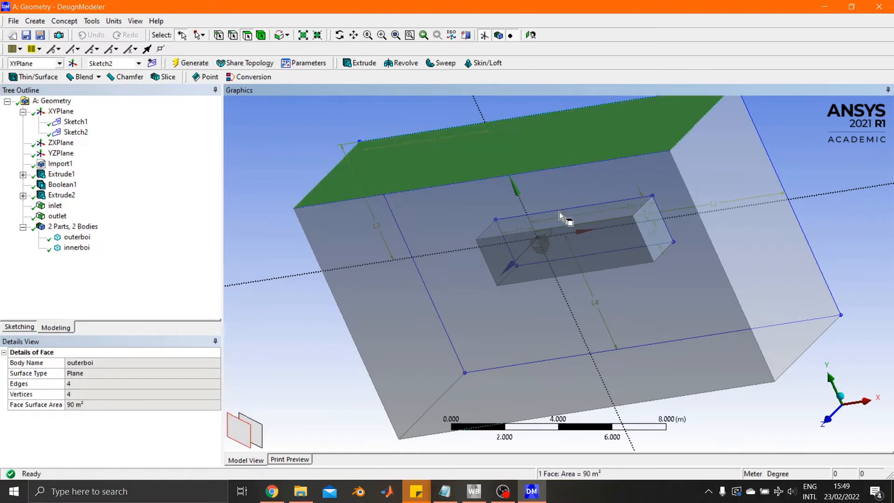
left_click(583, 303, "ctrl")
middle_click_drag(615, 336, 615, 286)
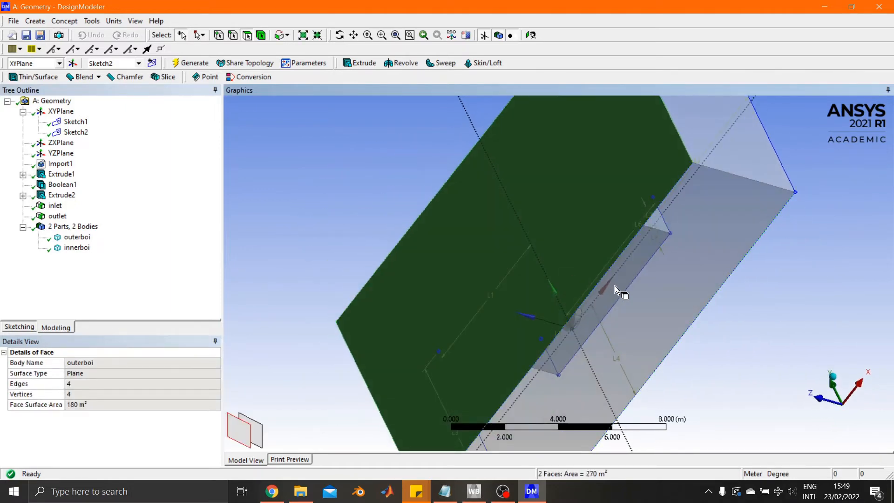
left_click(625, 295, "ctrl")
mouse_move(602, 284)
left_mouse_down()
mouse_move(573, 256)
mouse_move(587, 285)
left_mouse_up()
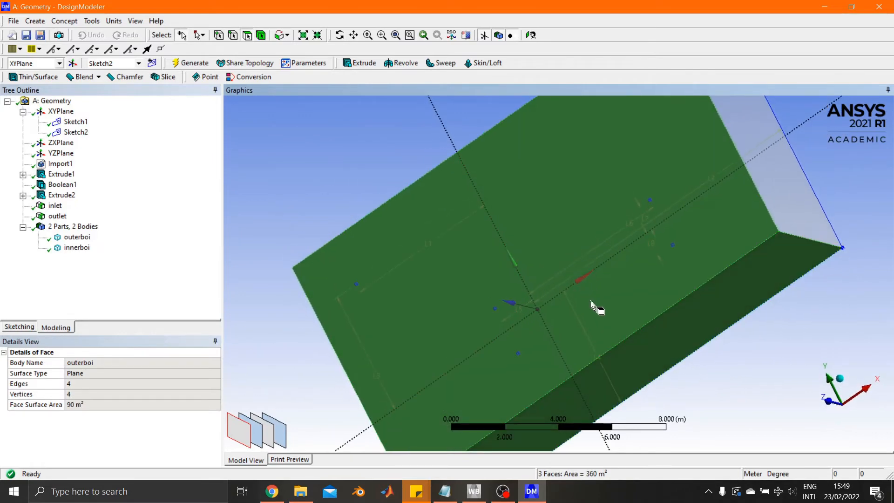
right_click(590, 302)
left_click(613, 278)
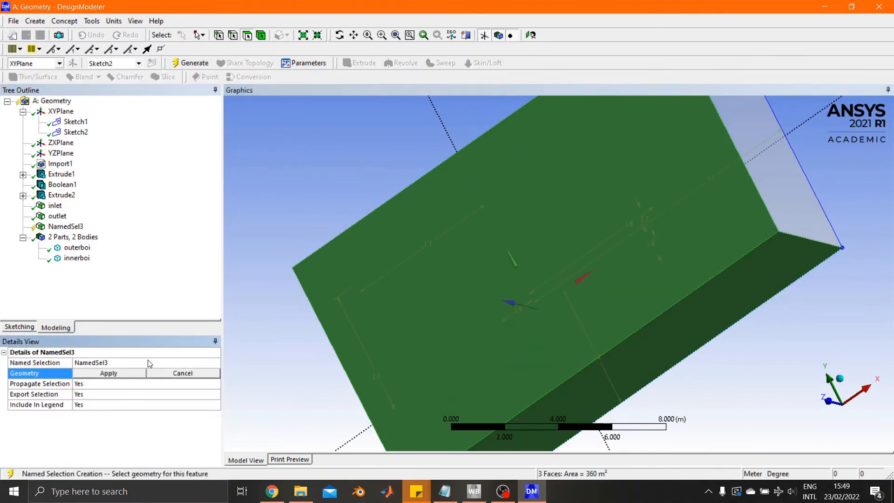
left_click(132, 361)
type("slipwal")
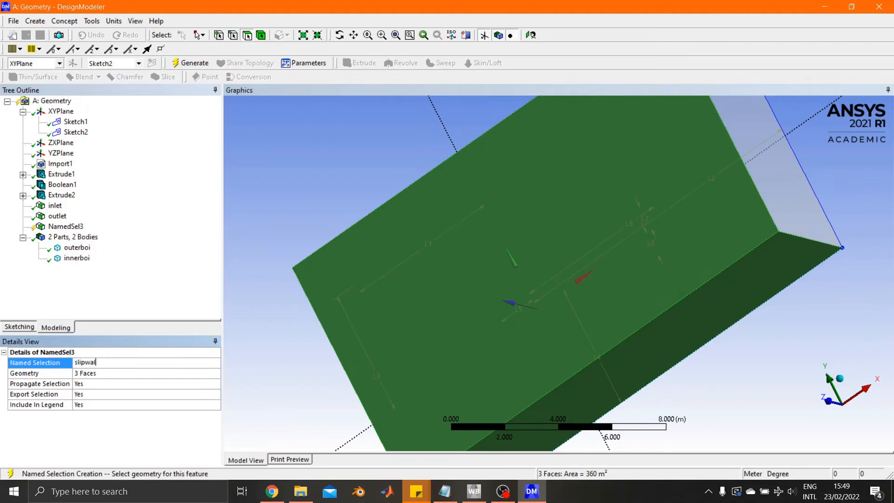
type("ls")
key("Return")
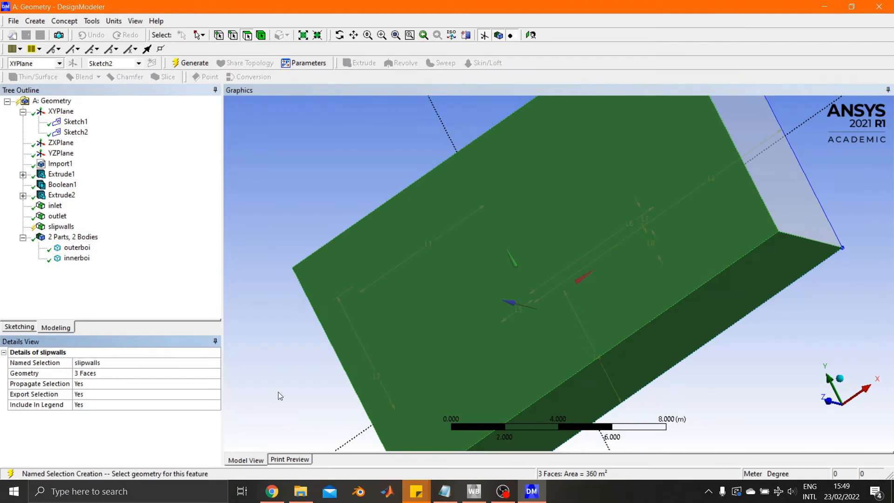
left_click(199, 64)
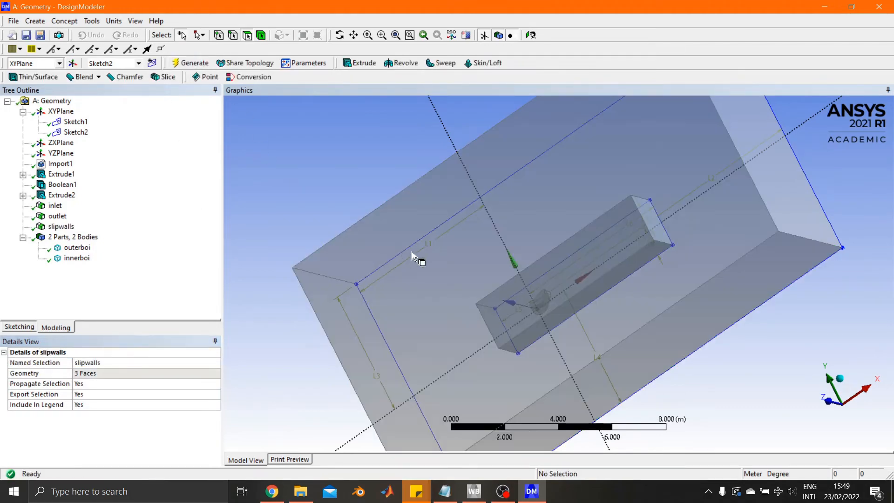
Create and generate a named selection called symmetry from the outer box's face on the XY plane.
middle_click_drag(412, 252, 547, 234)
left_click(536, 195)
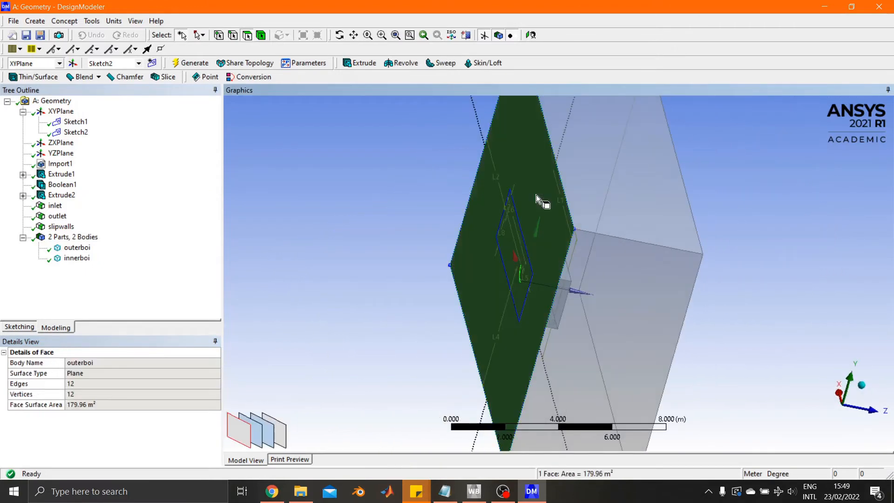
right_click(536, 195)
left_click(557, 455)
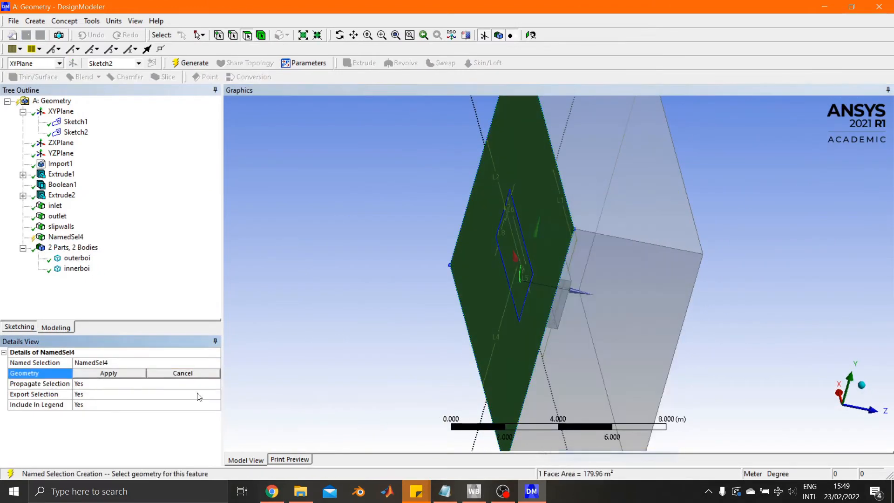
left_click(98, 373)
left_click(91, 362)
type("symme")
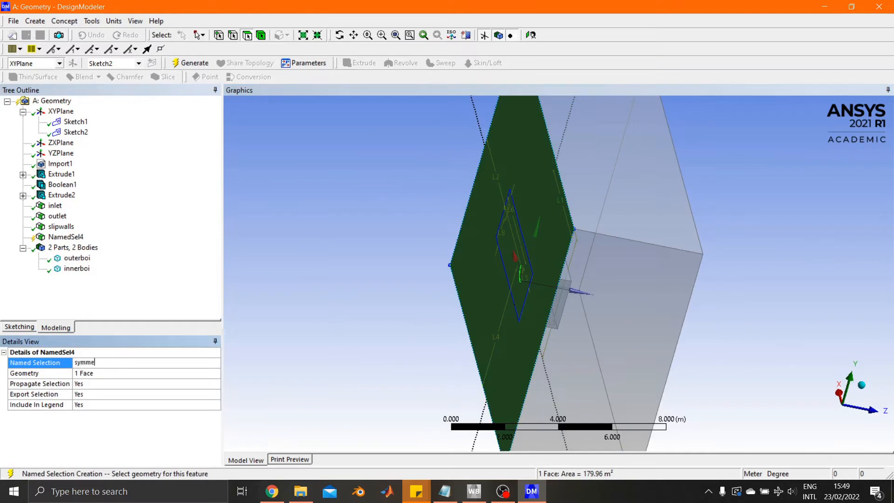
type("try")
key("Return")
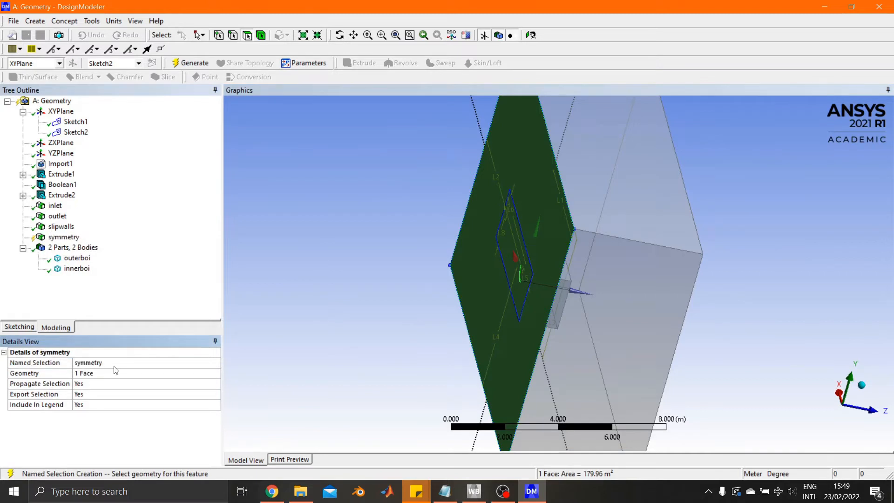
left_click(194, 66)
middle_click_drag(384, 301, 485, 280)
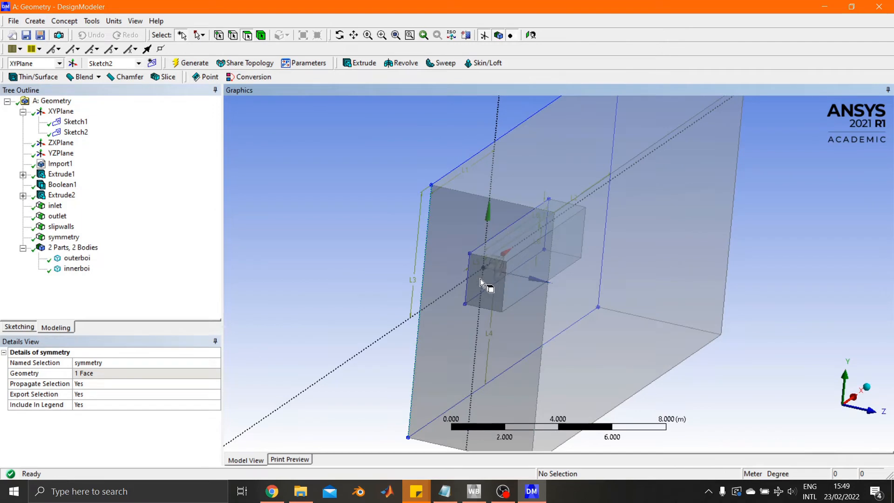
left_click(498, 275)
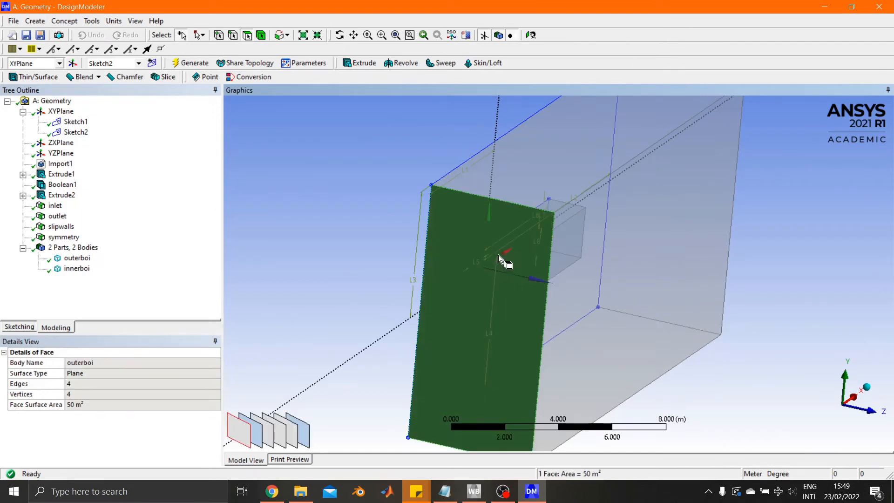
left_click(565, 316)
left_click(547, 192)
left_click(466, 282)
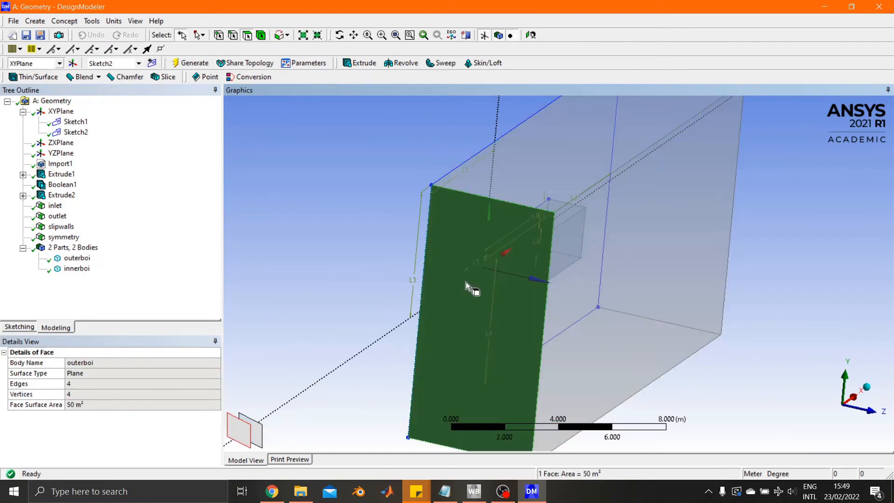
middle_click_drag(370, 254, 354, 254)
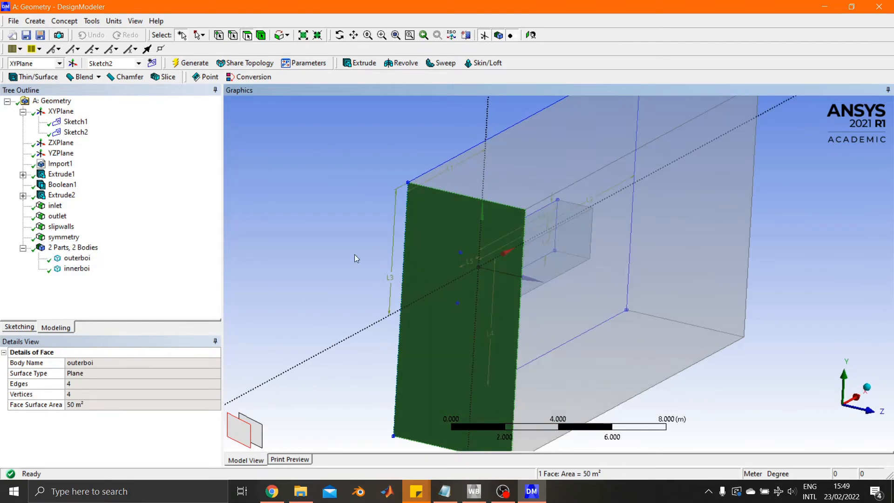
Hide the face of the inlet named selection to expose the inner box for picking.
left_click(55, 206)
right_click(60, 210)
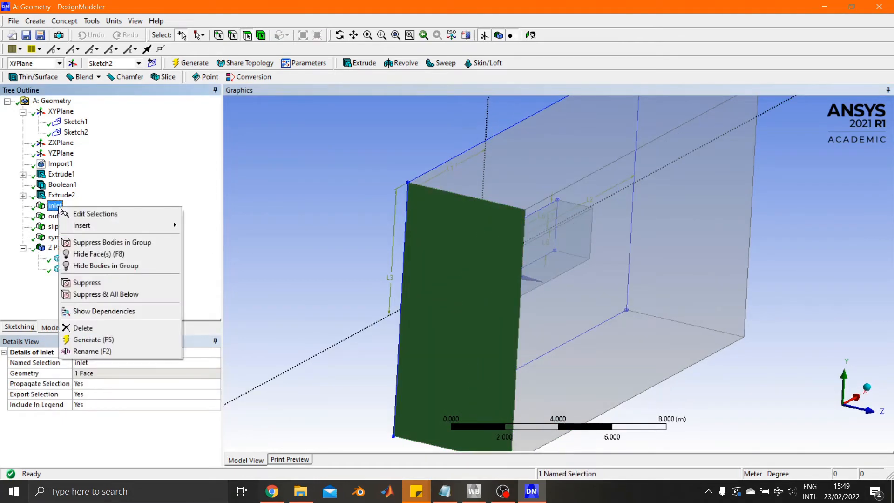
left_click(116, 254)
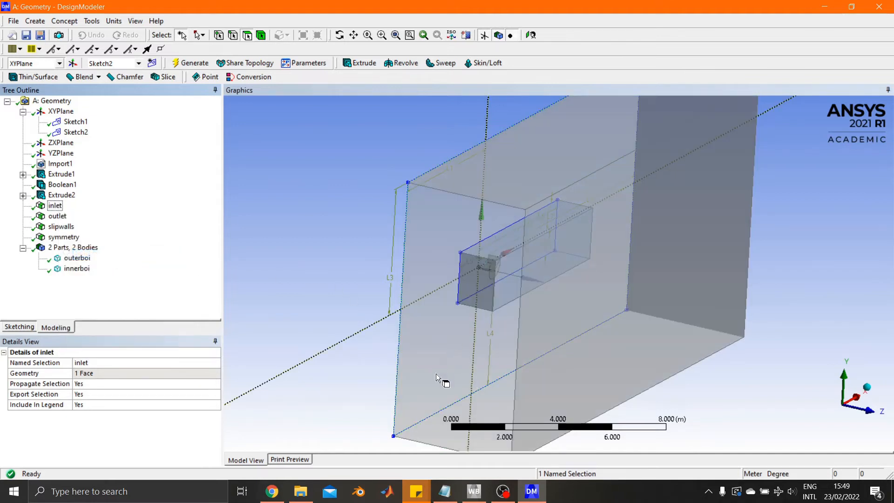
left_click(484, 281)
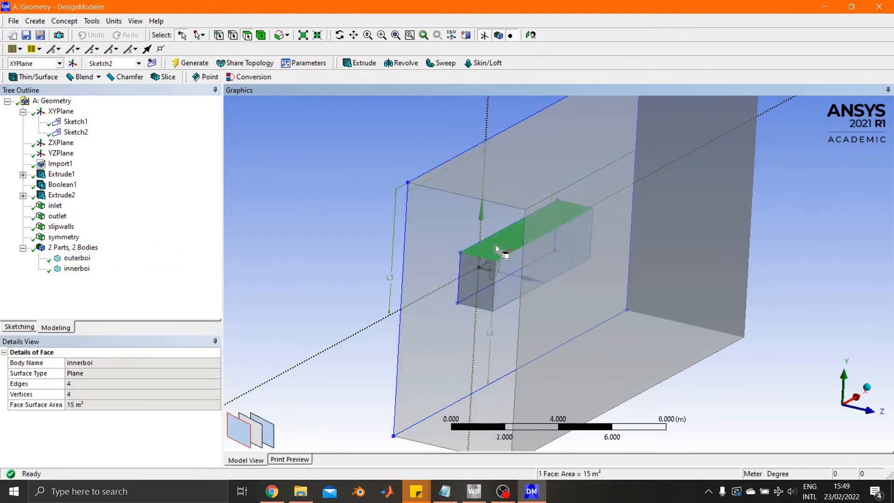
left_click(496, 245)
left_click(326, 254)
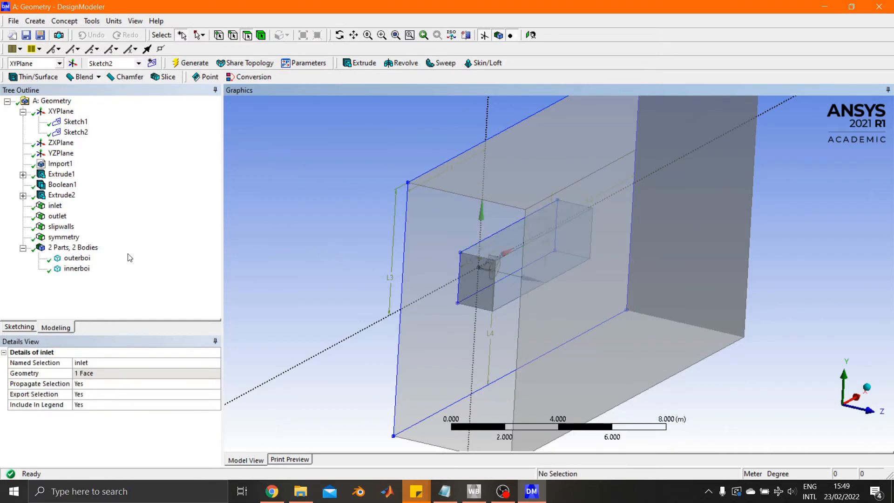
Hide the faces of the outlet, slipwalls and symmetry named selections together.
left_click(58, 215)
left_click(67, 227, "ctrl")
left_click(67, 237, "ctrl")
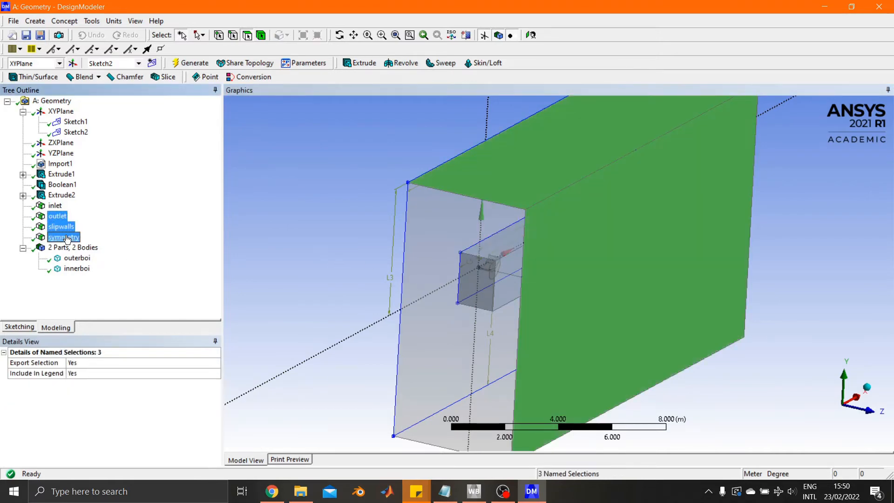
right_click(66, 239)
left_click(104, 257)
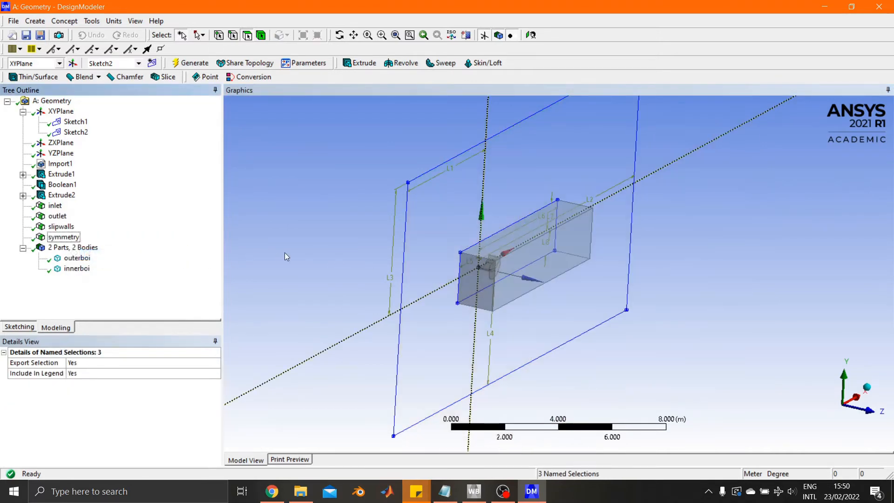
left_click(287, 257)
Hide the innerboi body so only the wing surfaces remain in view.
middle_click_drag(570, 308, 527, 313)
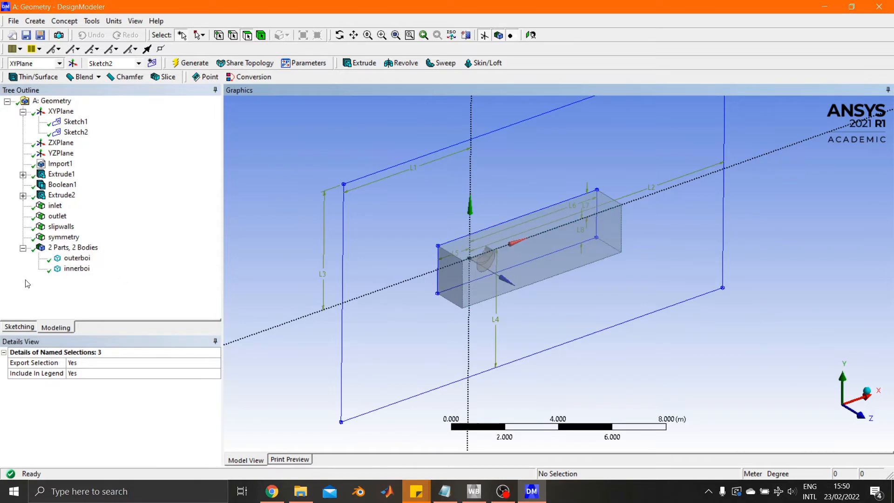
right_click(77, 269)
left_click(205, 287)
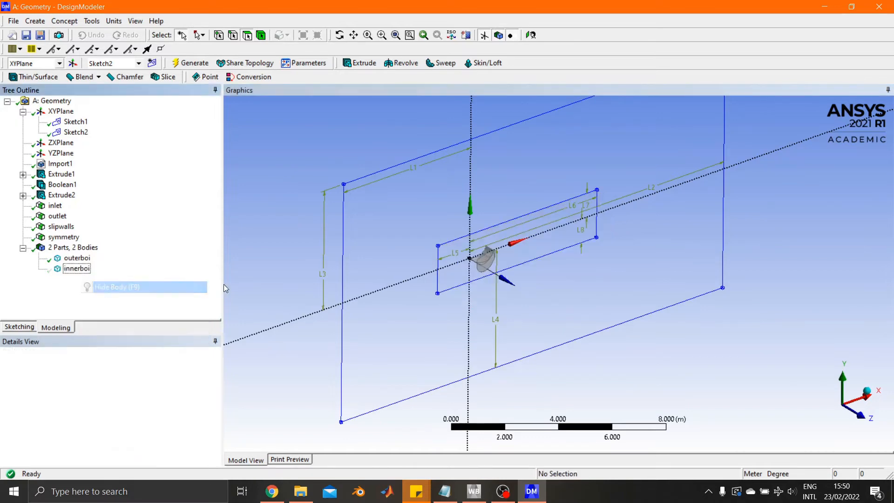
Create and generate a named selection called e1curv from the curved surface of the large main wing element.
scroll(466, 261, "up", 5)
middle_click_drag(443, 268, 672, 269, "ctrl")
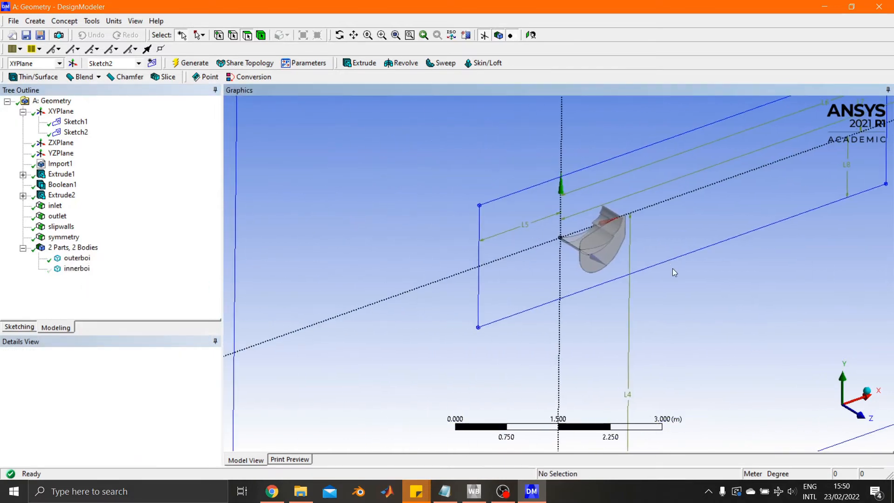
scroll(673, 268, "up", 8)
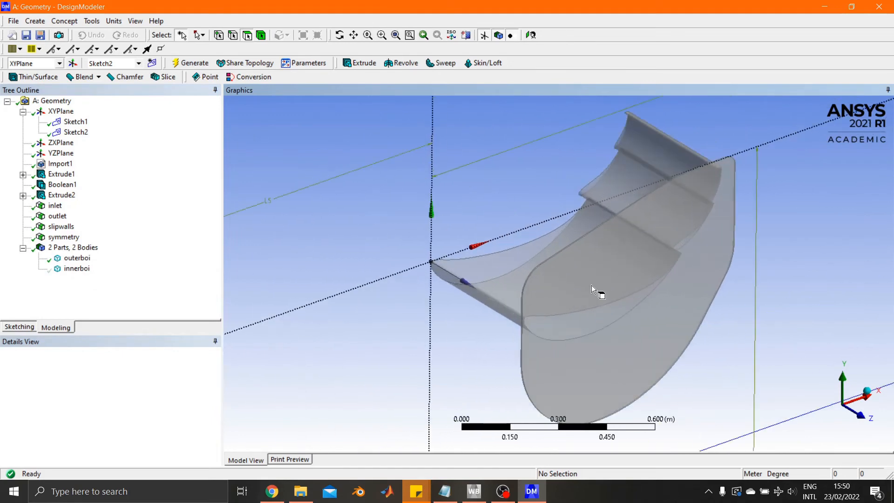
middle_click_drag(592, 285, 571, 271, "ctrl")
left_click(479, 275)
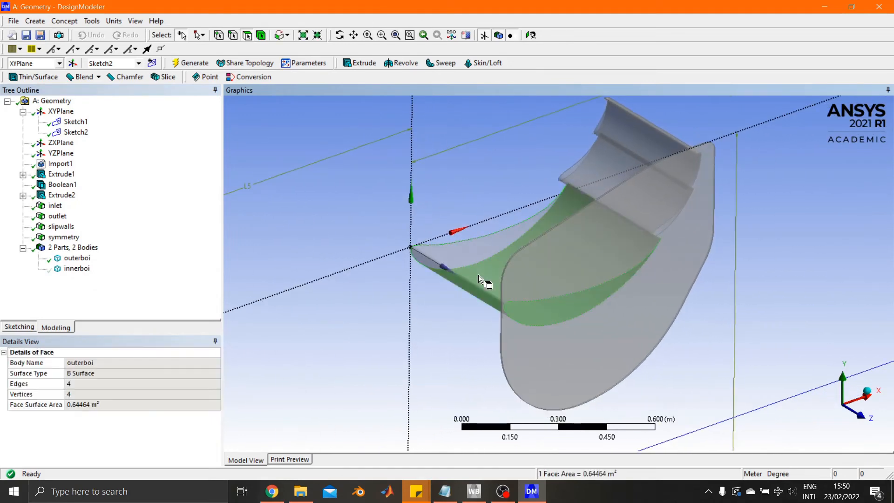
right_click(474, 272)
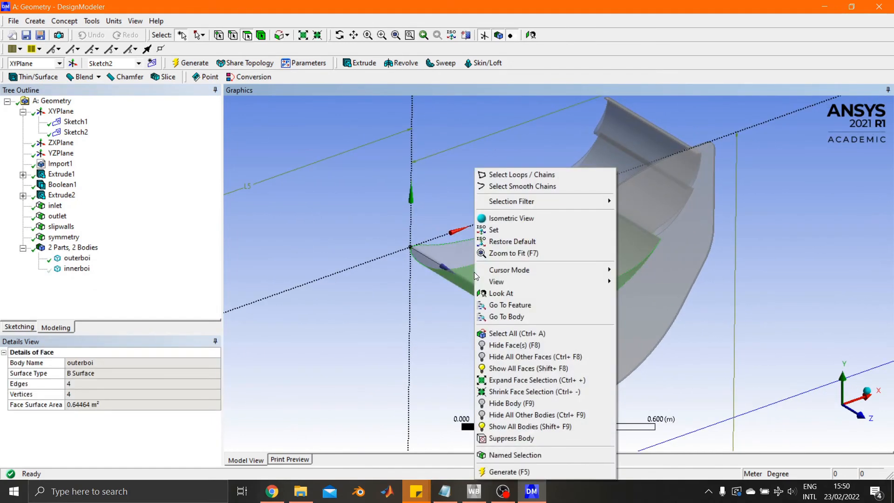
left_click(496, 455)
left_click(117, 372)
left_click(98, 363)
type("e1")
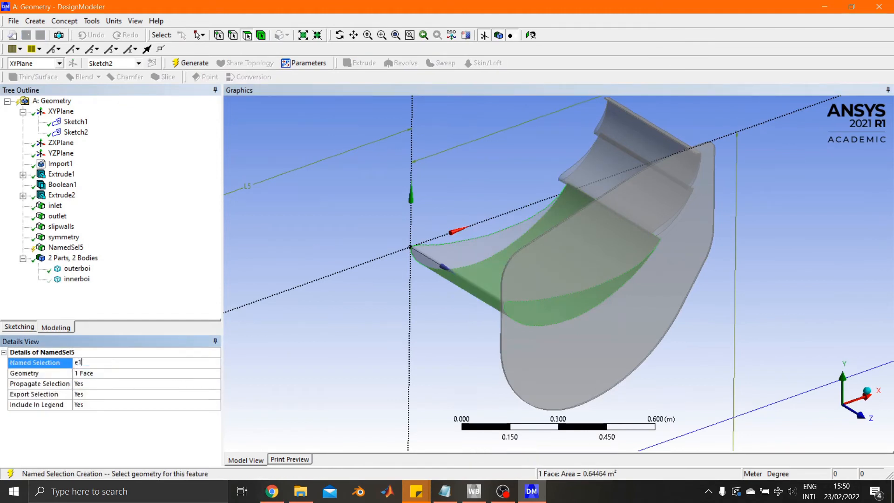
type("curv")
key("Return")
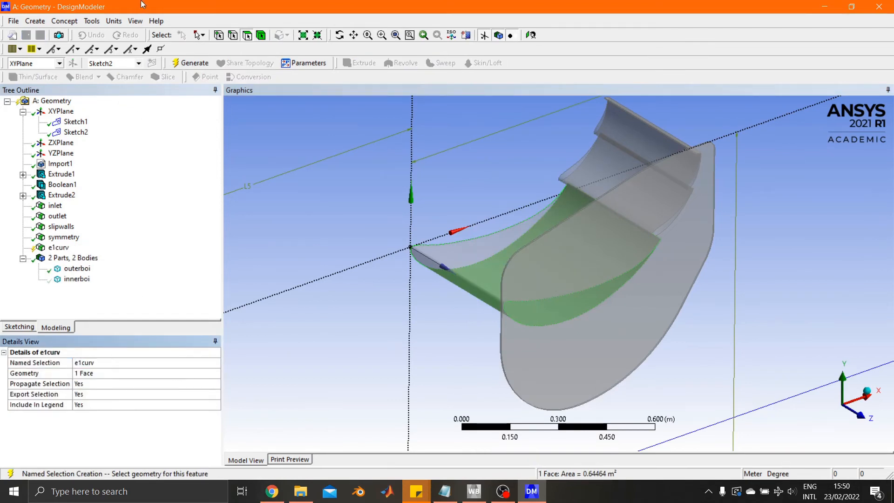
left_click(191, 63)
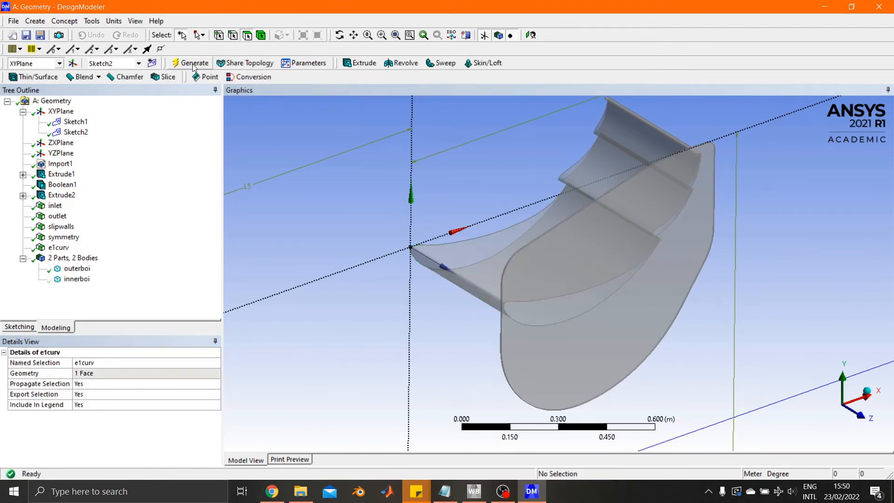
Create and generate a named selection called e2curv from the curved surface of the middle wing element.
left_click(585, 173)
right_click(585, 172)
left_click(601, 455)
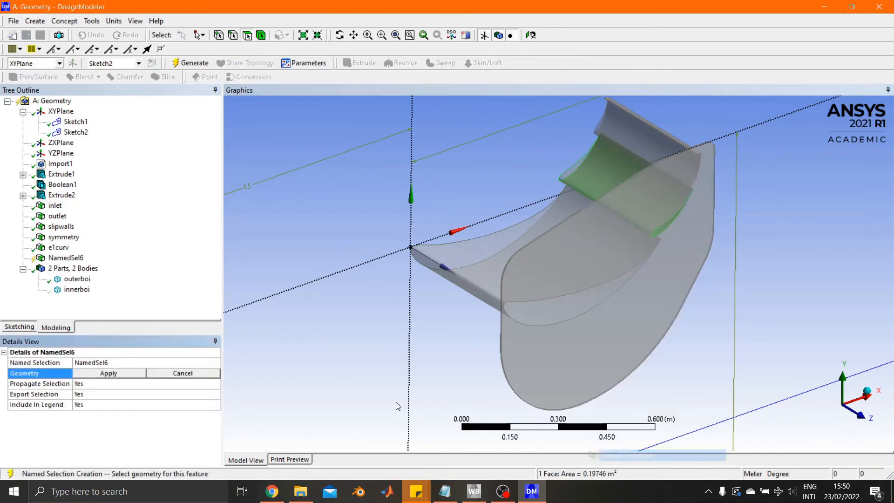
left_click(131, 362)
type("e2c")
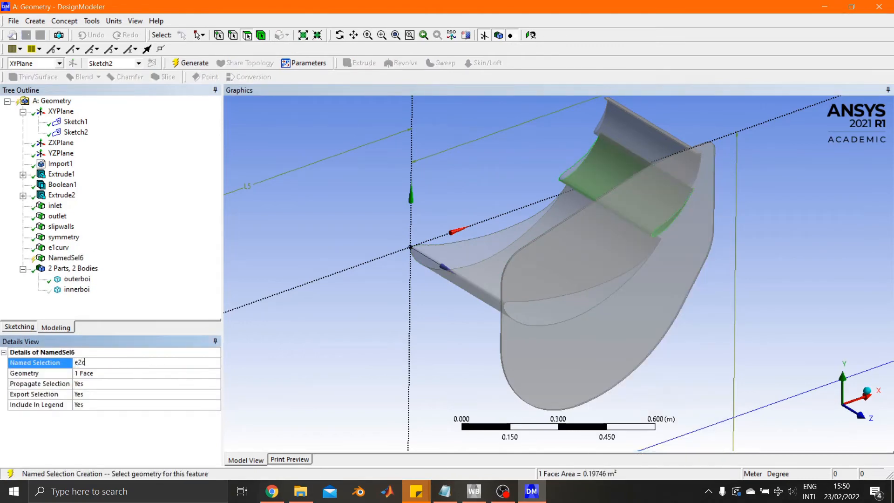
type("urv")
key("Return")
left_click(202, 60)
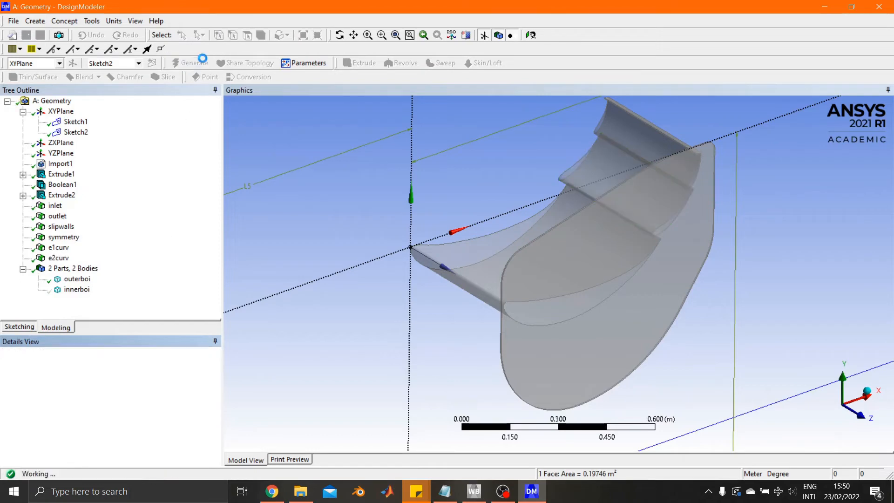
Create and generate a named selection called e3curv from the curved surface of the uppermost wing element.
left_click(622, 136)
right_click(622, 136)
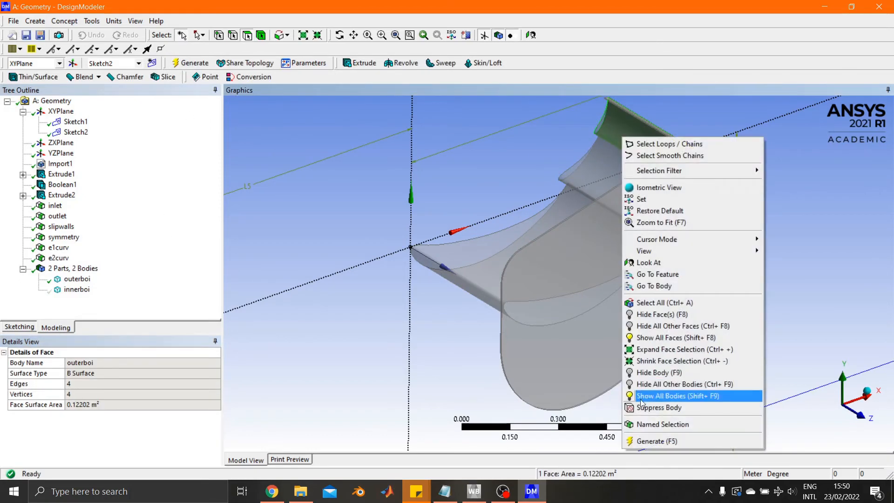
left_click(648, 442)
left_click(633, 127)
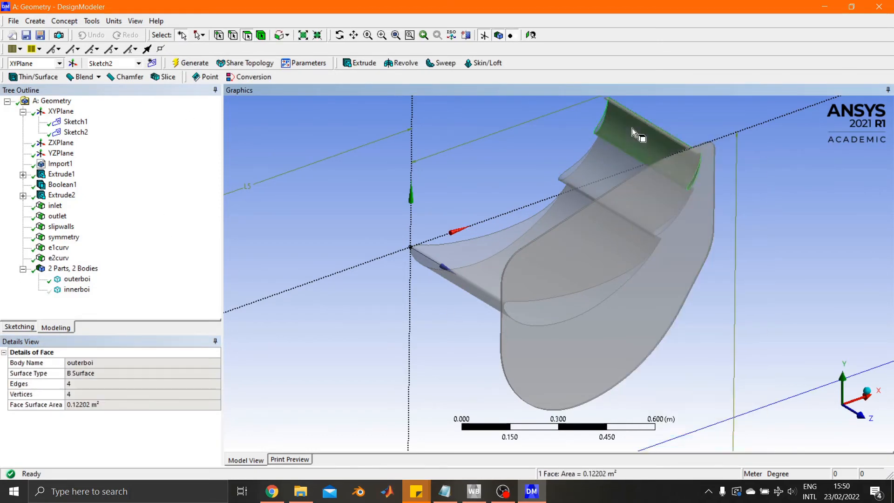
right_click(633, 128)
left_click(666, 416)
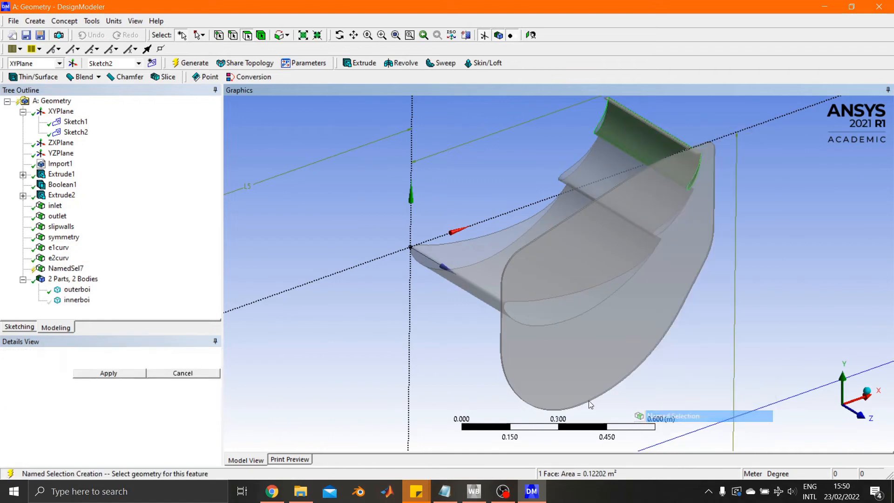
left_click(124, 372)
type("e3curv")
key("Return")
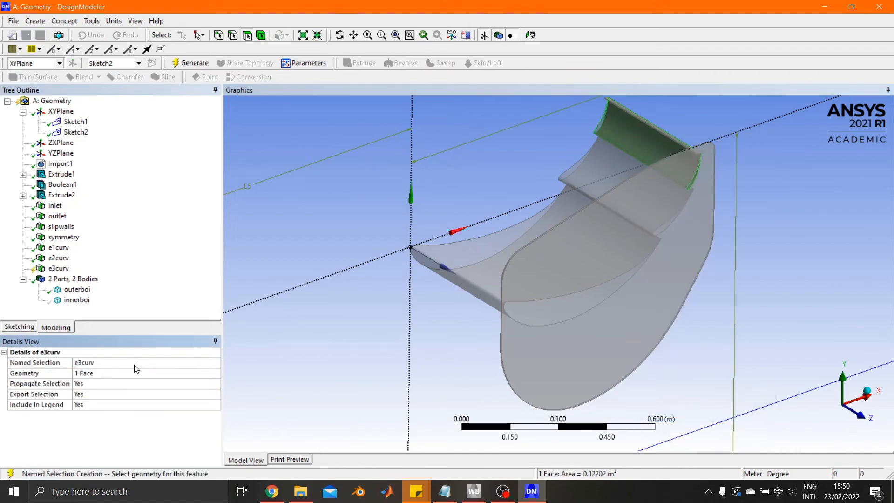
key("F5")
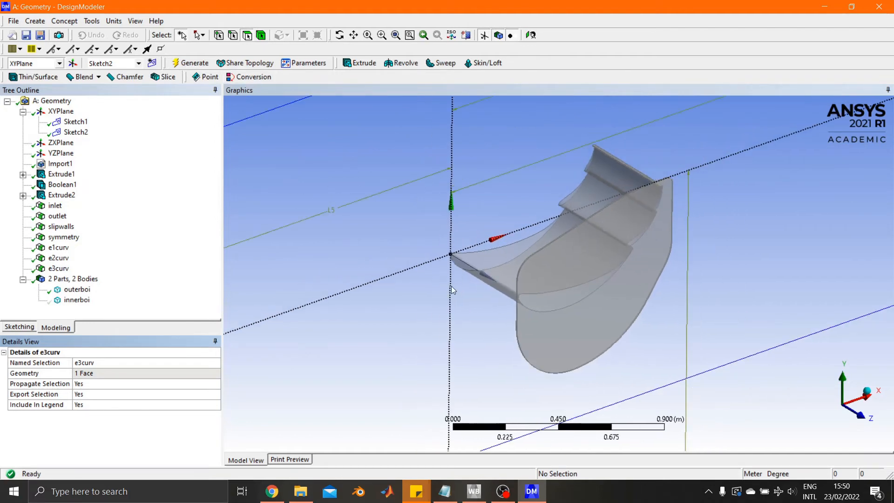
Create and generate a named selection called endplatesoft from the two large flat faces of the endplate.
scroll(405, 275, "down", 2)
left_click(567, 298)
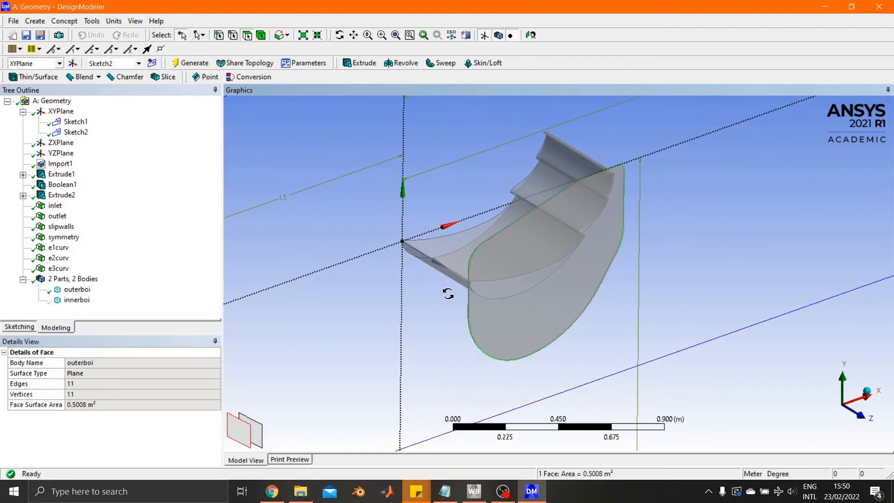
middle_click_drag(448, 294, 260, 258)
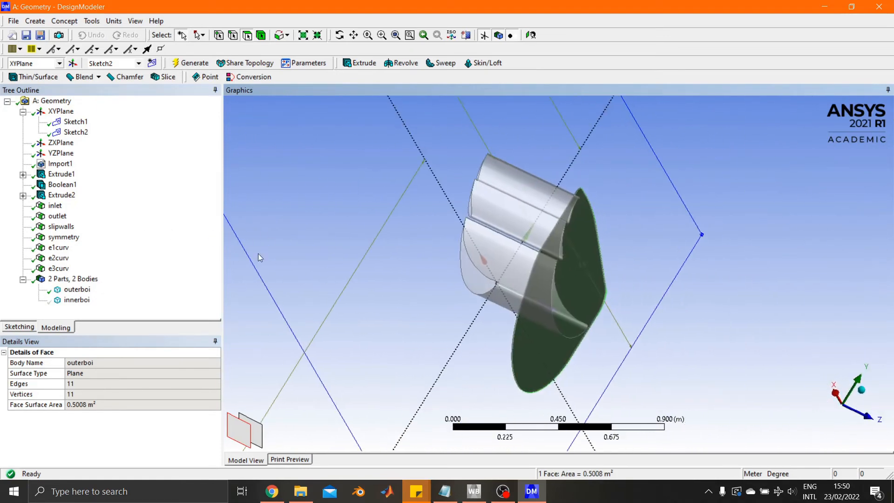
left_click(576, 288, "ctrl")
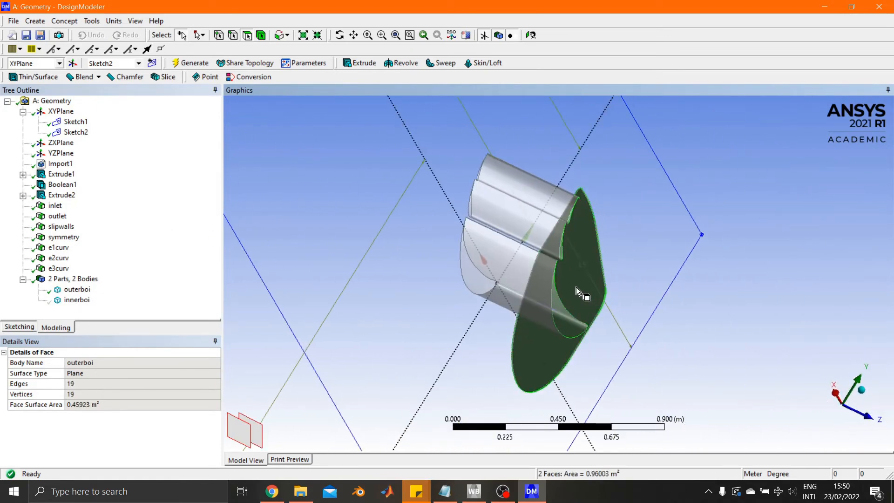
right_click(577, 287)
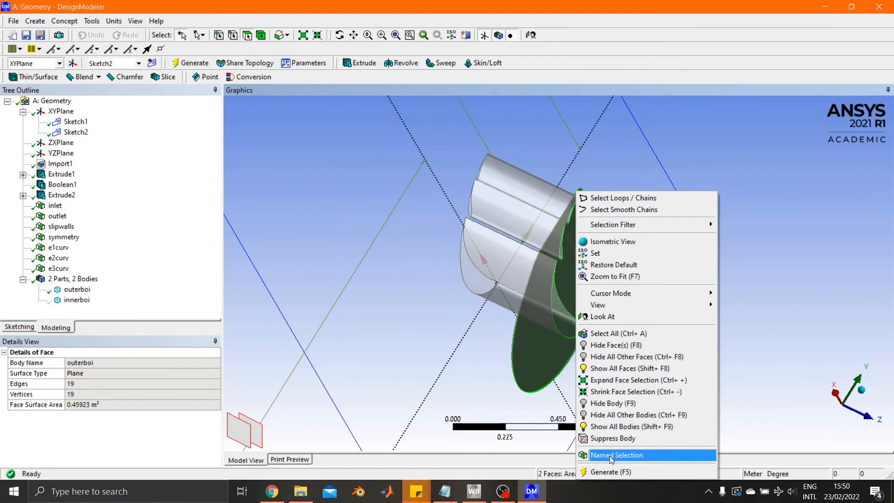
left_click(612, 455)
left_click(107, 363)
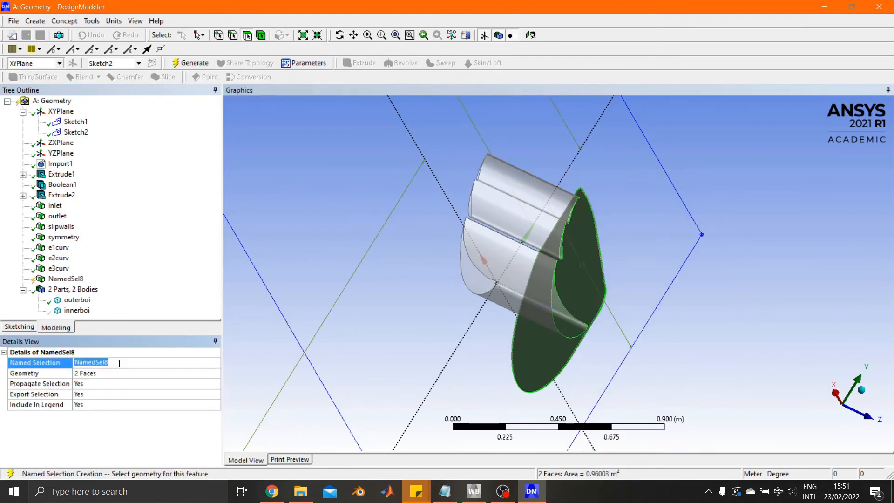
type("endplatesoft")
key("Return")
key("F5")
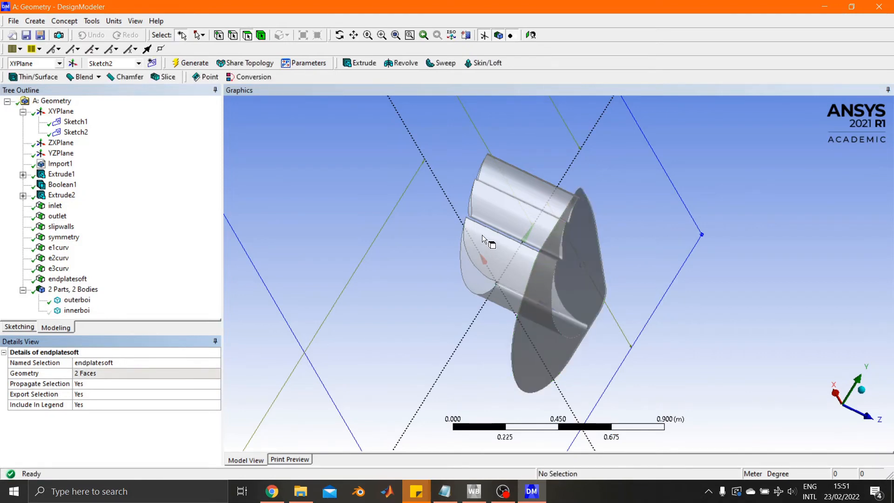
Hide the faces of the e1curv, e2curv, e3curv and endplatesoft named selections.
scroll(482, 235, "up", 5)
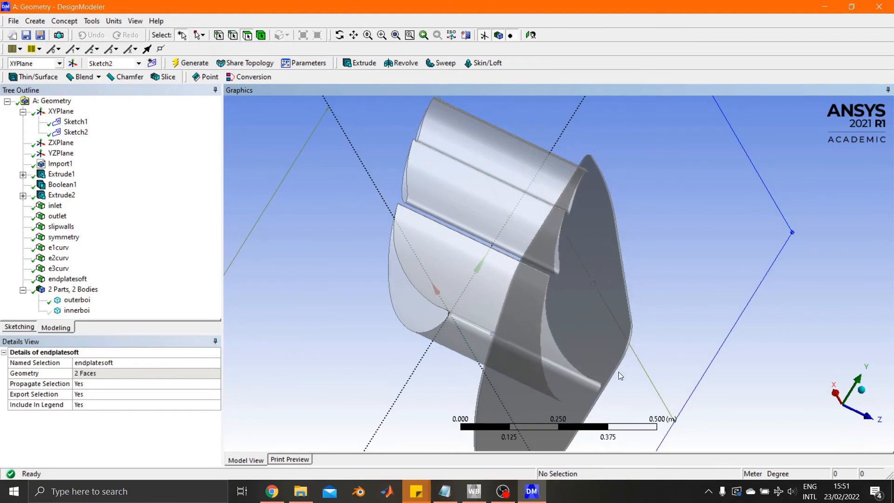
left_click(68, 279)
left_click(59, 248, "shift")
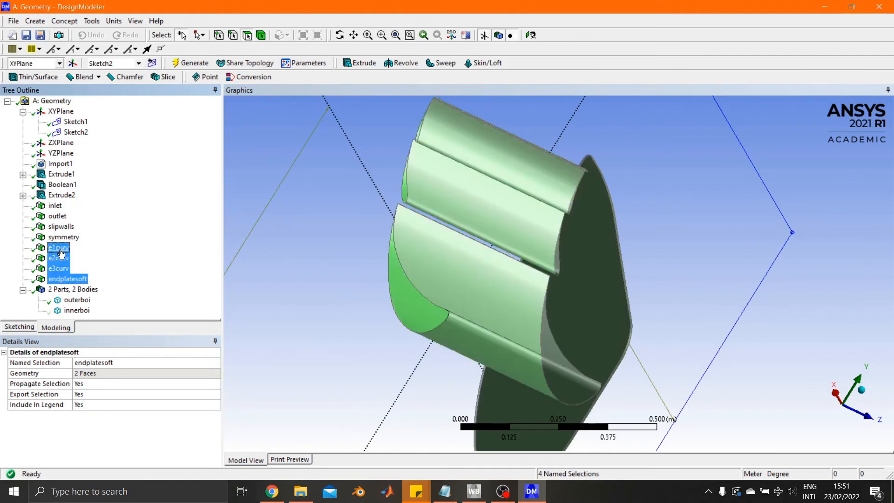
right_click(60, 252)
left_click(100, 282)
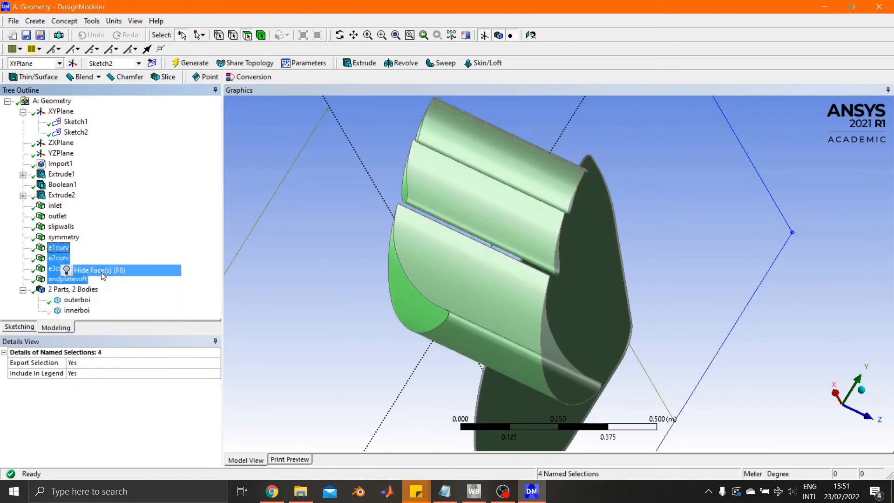
Create and generate a named selection called trails from the thin trailing-edge faces of the main and middle wing elements.
scroll(450, 258, "up", 10)
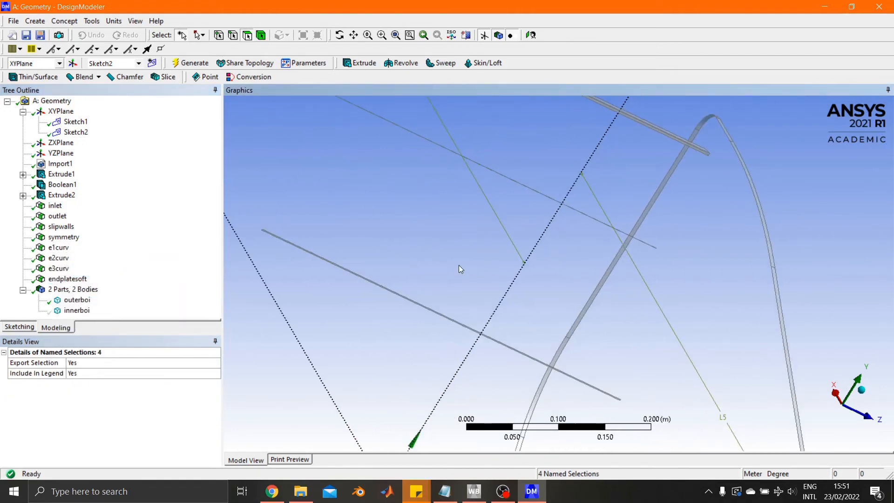
middle_click_drag(580, 255, 518, 321, "ctrl")
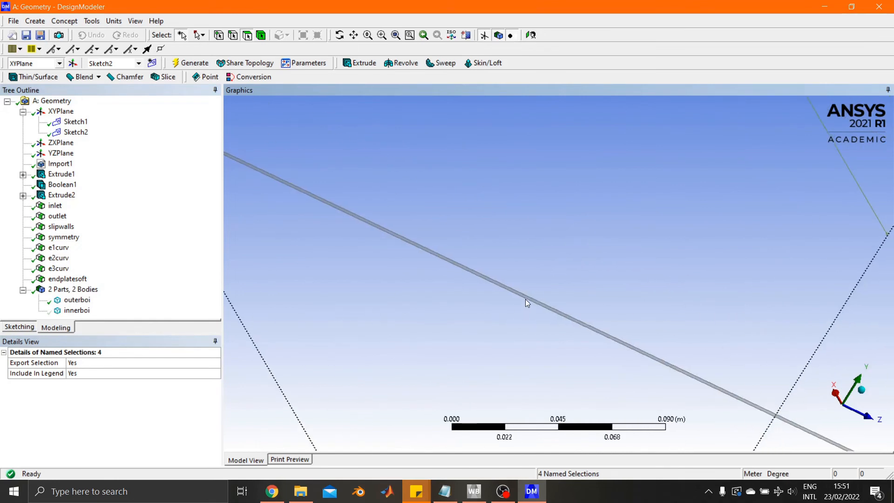
left_click(529, 303)
scroll(523, 373, "up", 2)
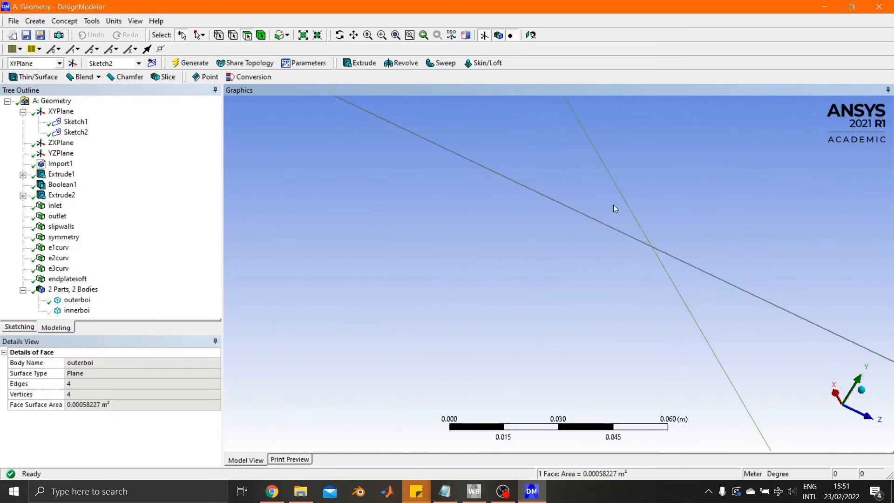
scroll(565, 245, "up", 10)
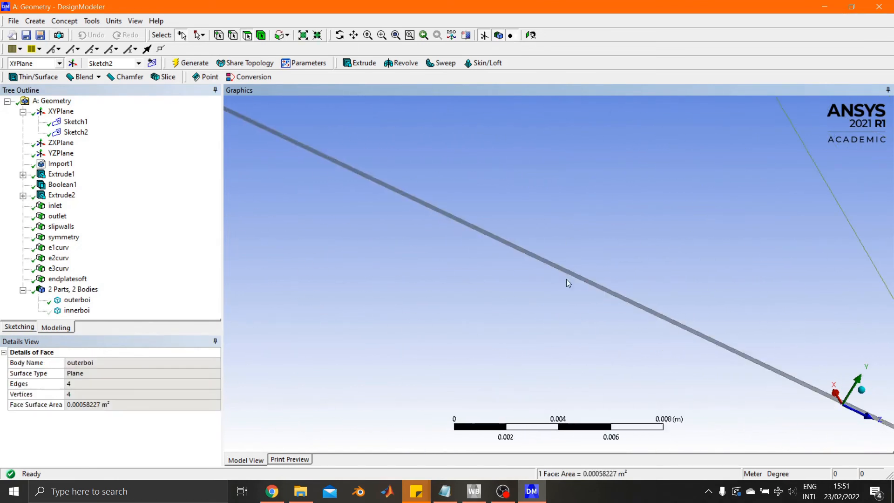
left_click(562, 270, "ctrl")
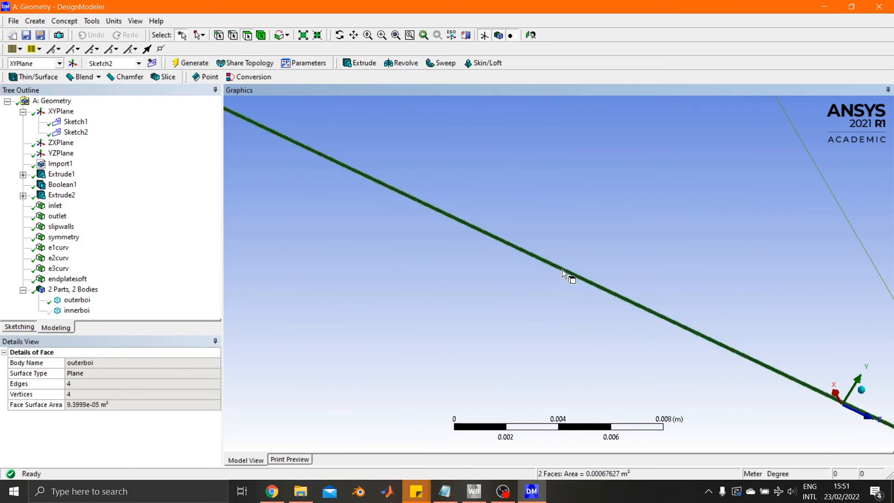
right_click(562, 270)
left_click(586, 453)
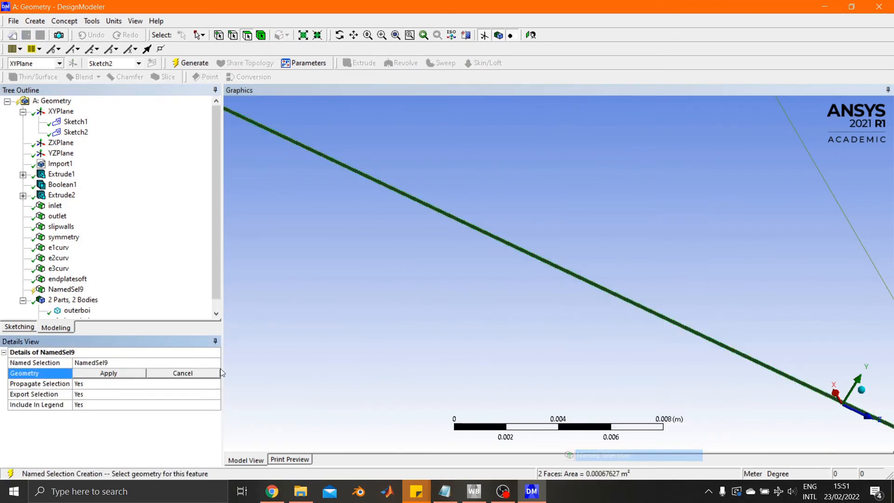
left_click(93, 362)
type("trails")
key("Return")
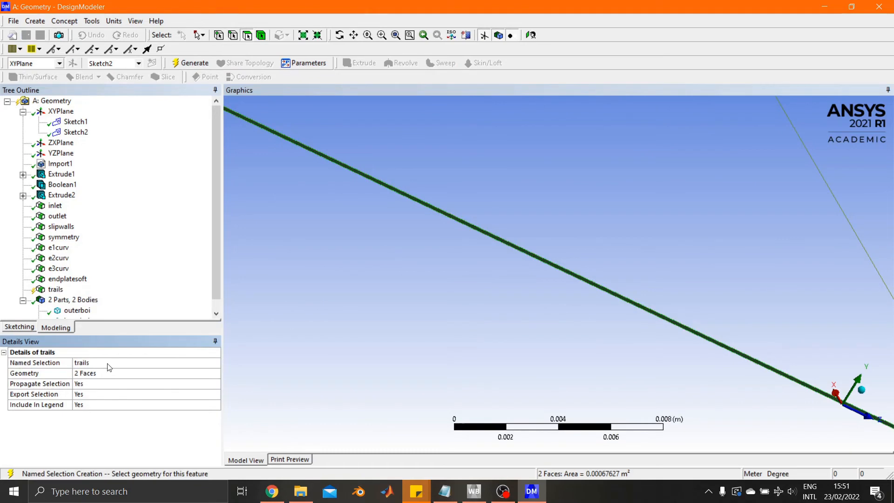
key("F5")
Hide the faces of the trails named selection.
scroll(453, 266, "down", 12)
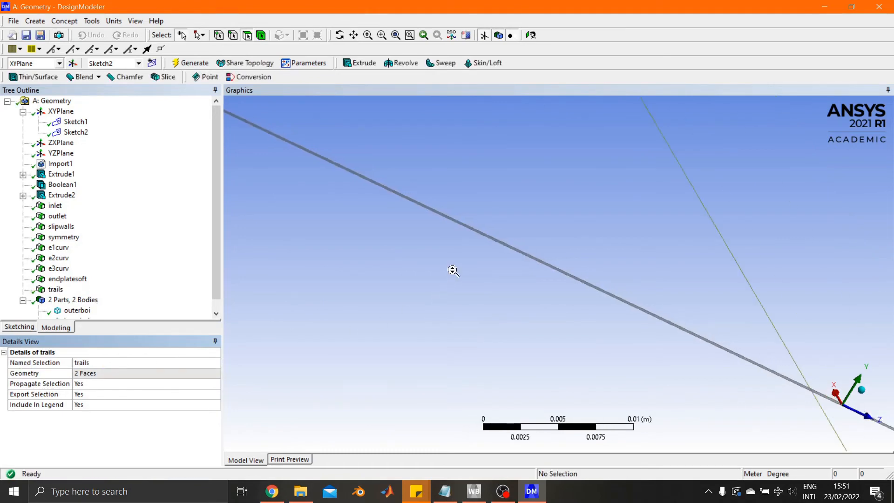
scroll(453, 266, "down", 5)
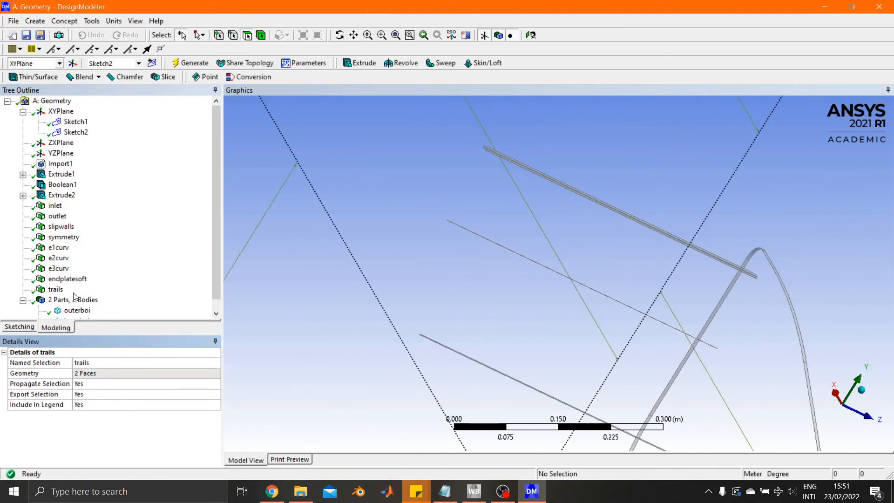
right_click(52, 290)
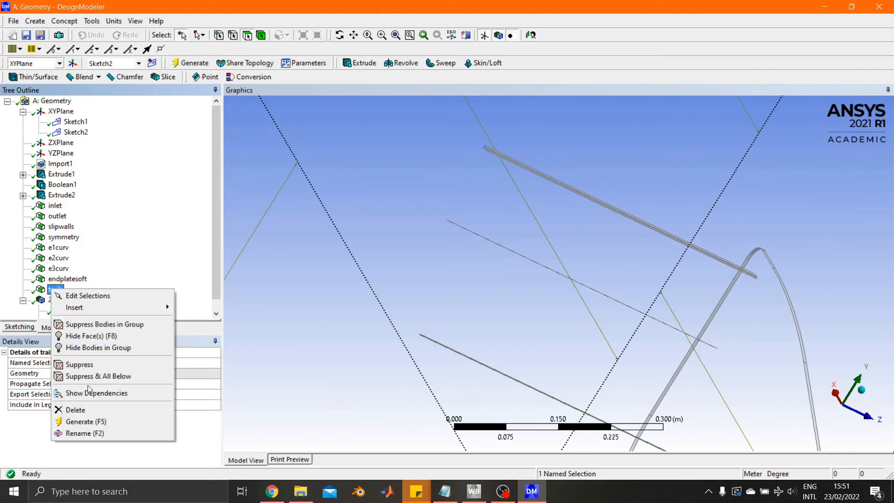
left_click(89, 336)
Create and generate a named selection called gurney from the three remaining gurney flap faces of the uppermost wing element.
scroll(509, 214, "up", 3)
scroll(509, 214, "up", 1)
middle_click_drag(510, 216, 697, 219, "ctrl")
scroll(519, 298, "up", 8)
scroll(564, 253, "up", 7)
scroll(563, 252, "up", 2)
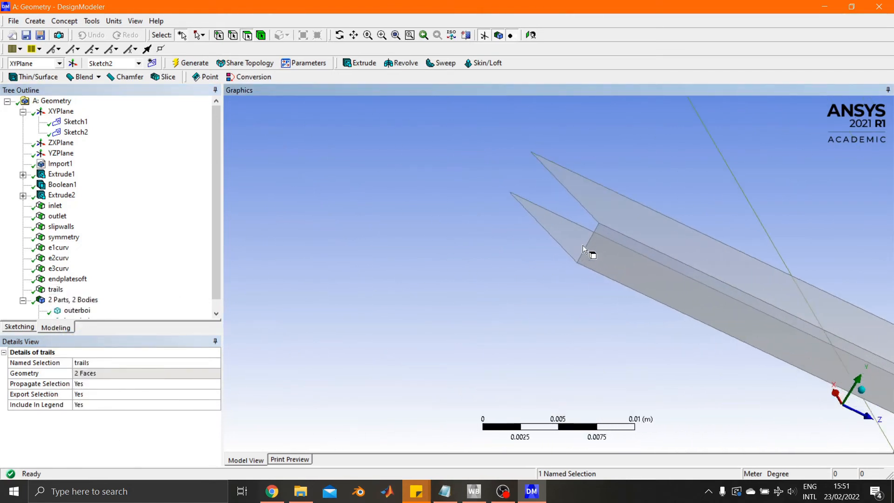
left_click(610, 206)
left_click(579, 241, "ctrl")
left_click(571, 233, "ctrl")
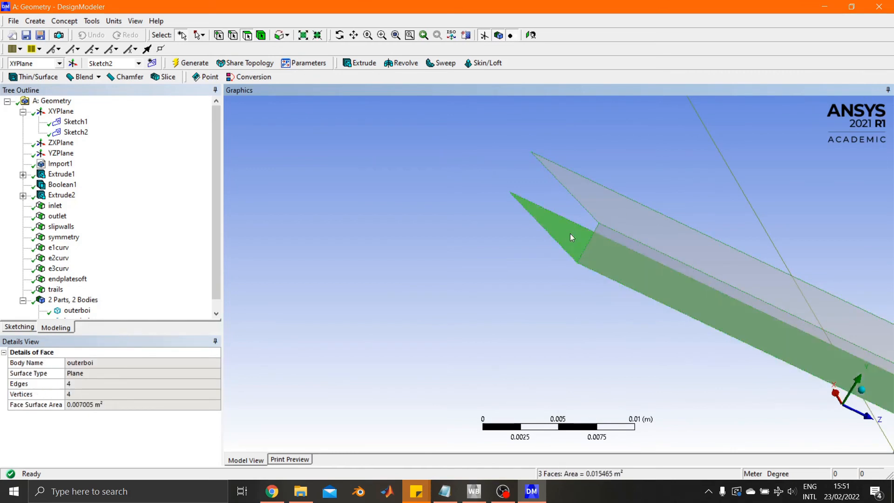
right_click(571, 234)
left_click(606, 455)
left_click(139, 358)
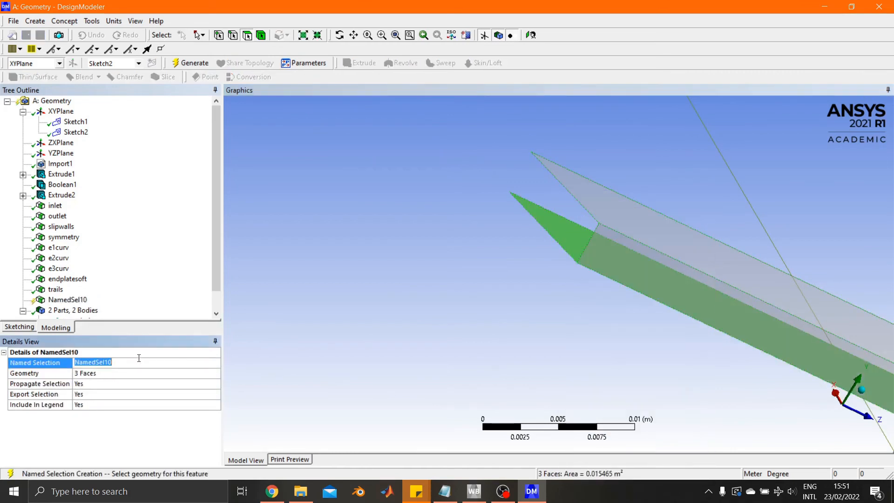
type("gurney")
key("Return")
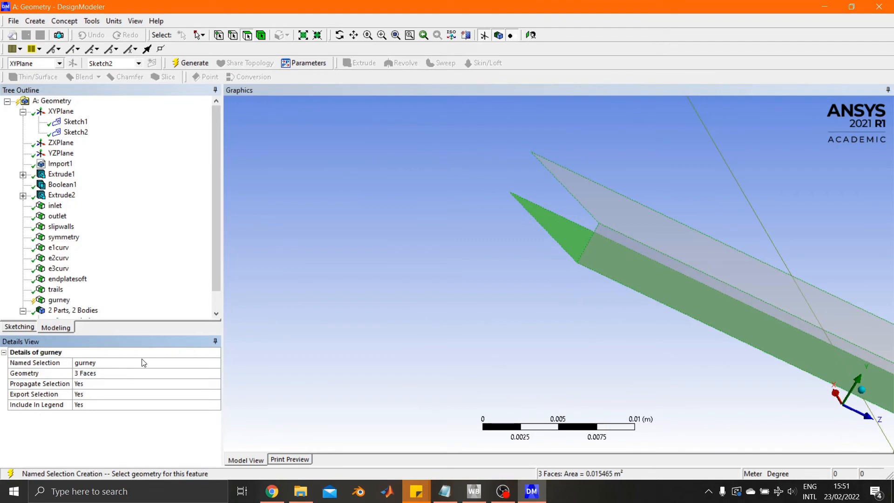
key("F5")
Hide the faces of the gurney named selection so only the endplate's thin rim stays in view.
right_click(60, 300)
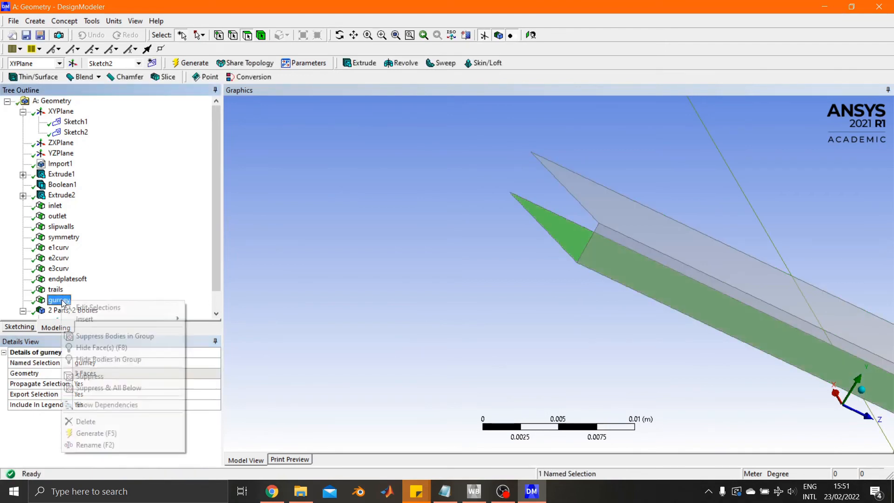
left_click(99, 349)
scroll(554, 290, "down", 10)
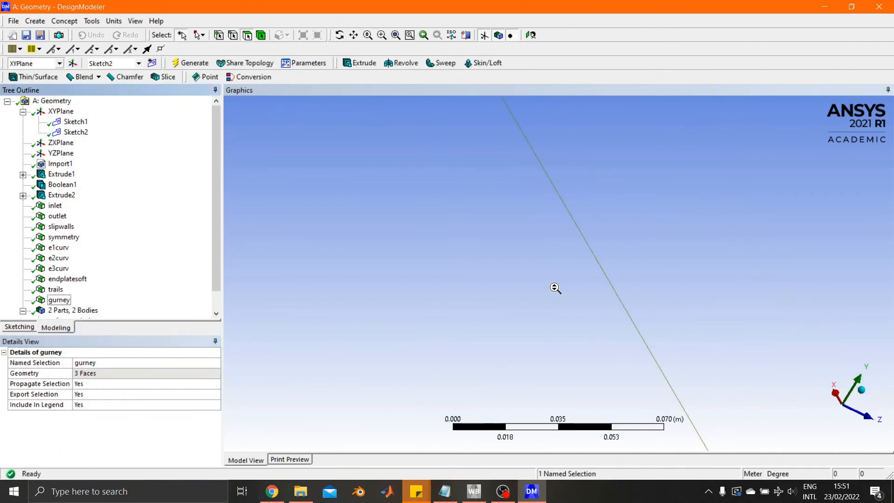
scroll(439, 196, "down", 5)
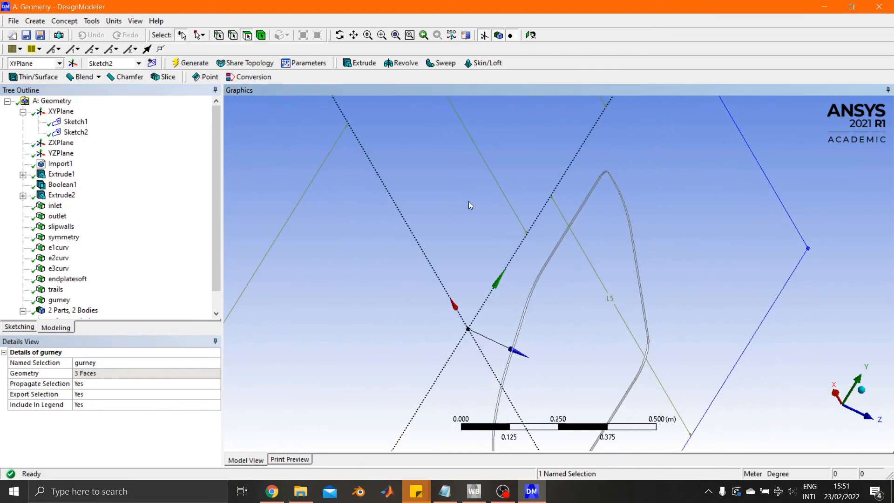
middle_click_drag(581, 282, 542, 233, "ctrl")
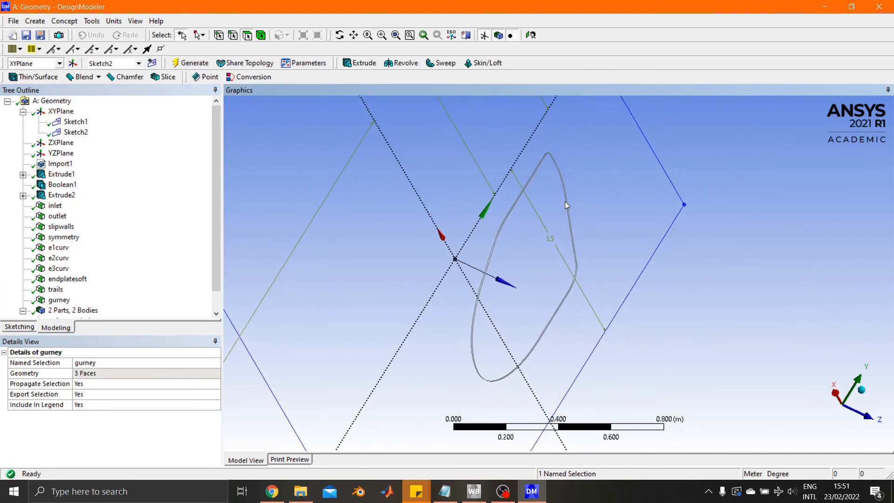
Box-select all thin rim faces around the endplate and generate a named selection called endplateprox from them.
left_click(201, 37)
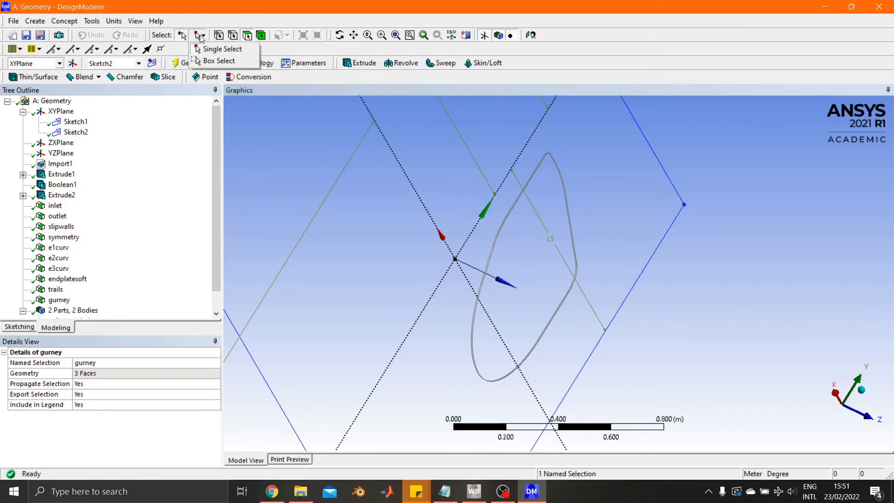
left_click(214, 59)
left_click_drag(404, 130, 658, 414)
right_click(543, 275)
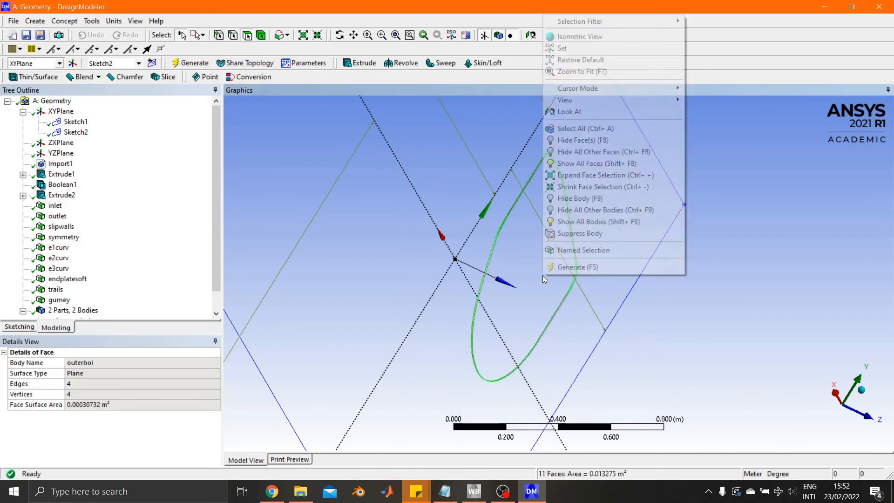
left_click(577, 255)
left_click(141, 364)
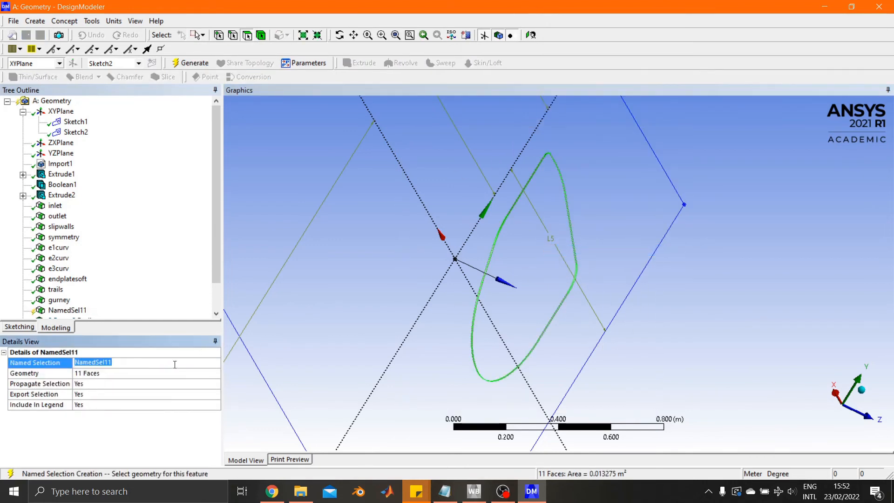
type("endplateprox")
key("Return")
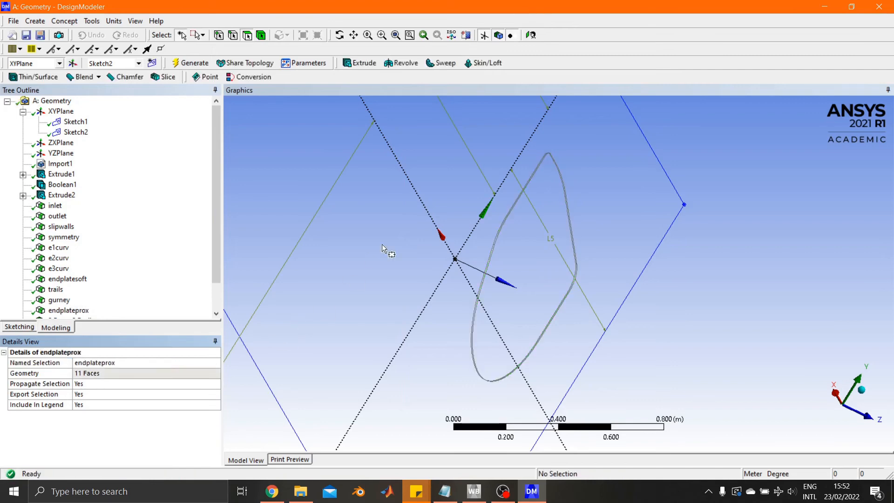
Show all hidden faces and make the innerboi body visible again.
middle_click_drag(385, 247, 391, 296)
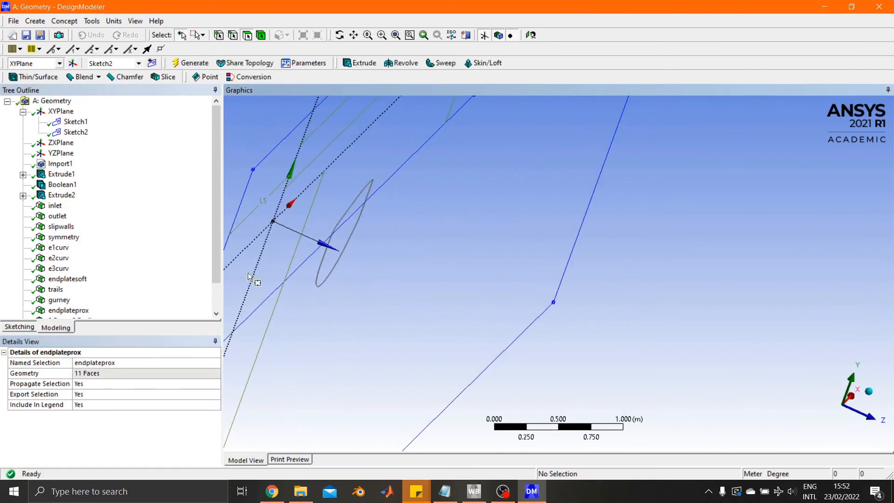
scroll(103, 240, "down", 1)
right_click(437, 302)
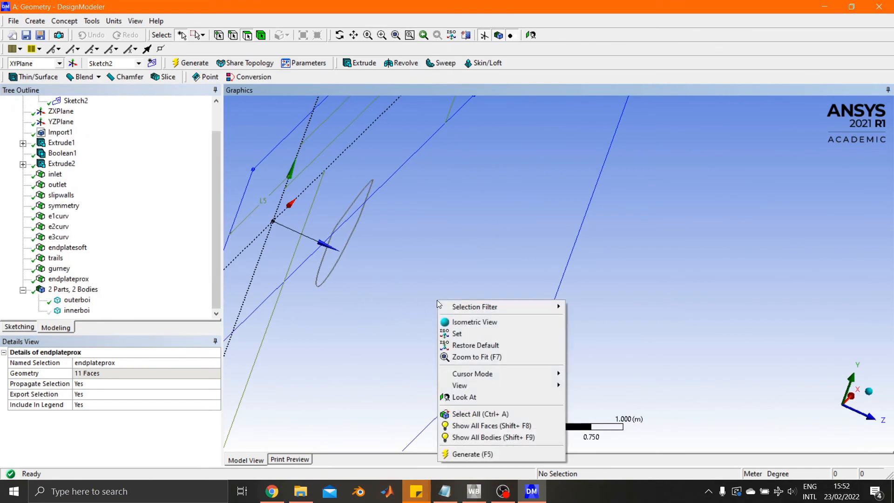
left_click(495, 425)
scroll(505, 344, "down", 2)
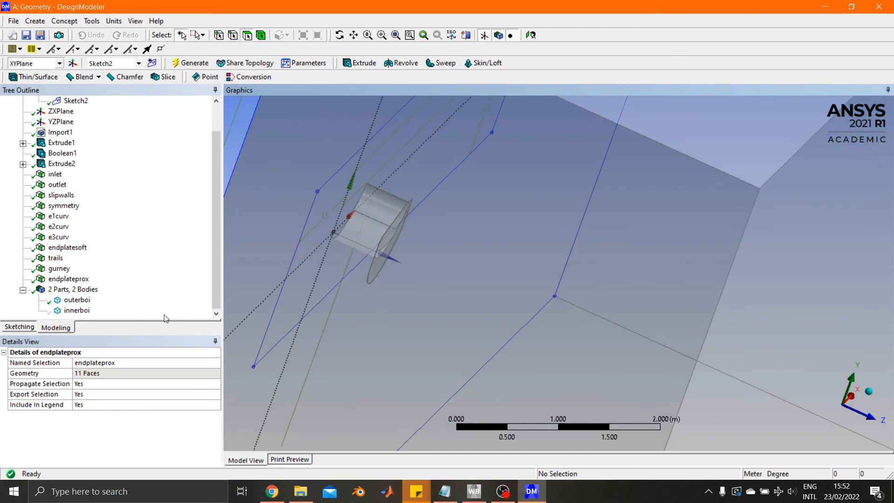
right_click(77, 319)
left_click(93, 332)
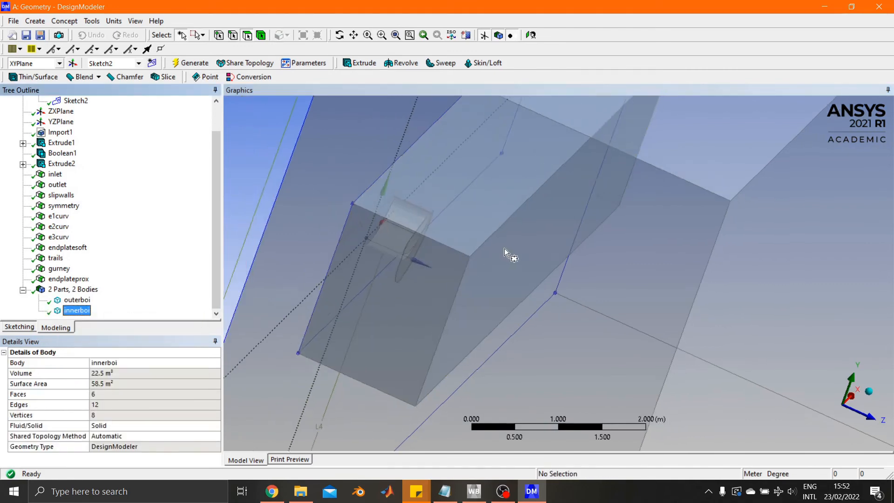
Inspect the complete fluid domain, highlighting the innerboi and outerboi bodies in turn to check their extents.
scroll(522, 270, "down", 5)
middle_click_drag(541, 290, 485, 285)
scroll(494, 288, "down", 2)
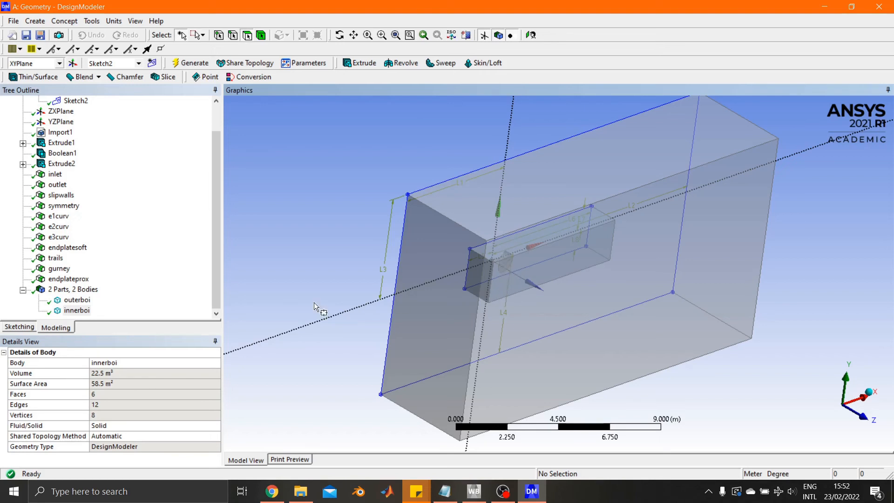
left_click(83, 311)
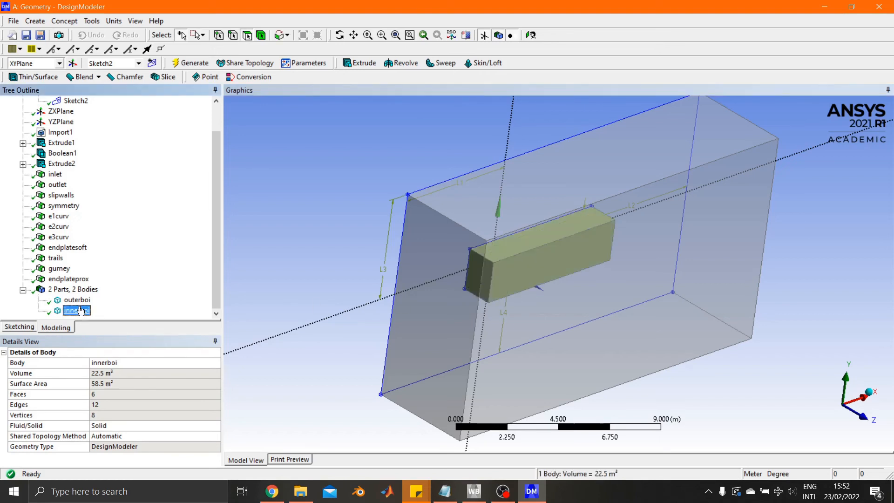
left_click(78, 301)
left_click(76, 310)
left_click(337, 251)
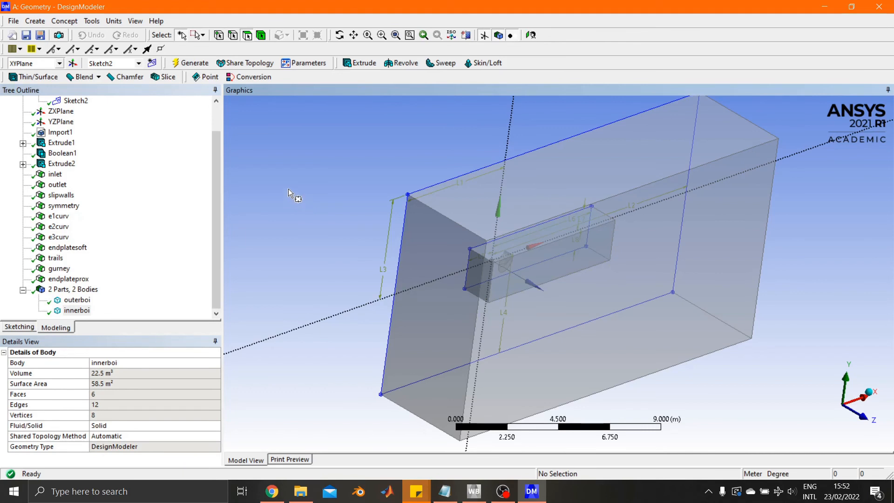
Close DesignModeler and save the Workbench project on the Desktop as cfd-tutorial.
left_click(882, 13)
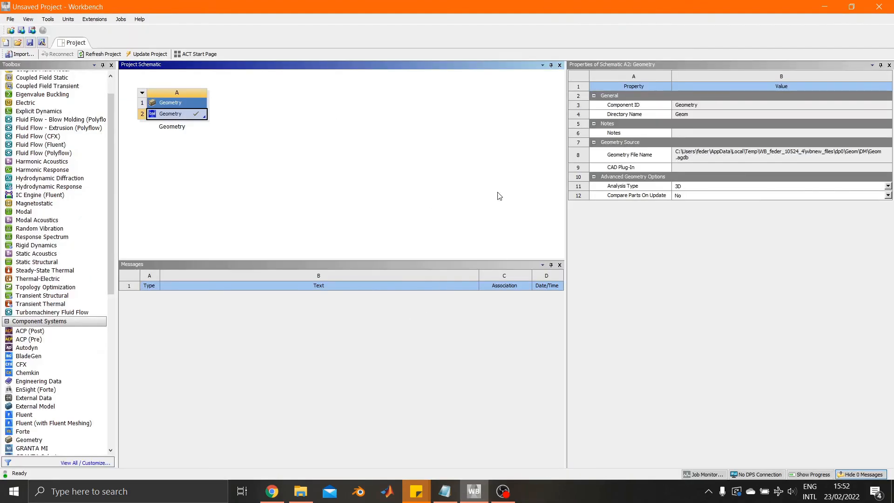
left_click(327, 198)
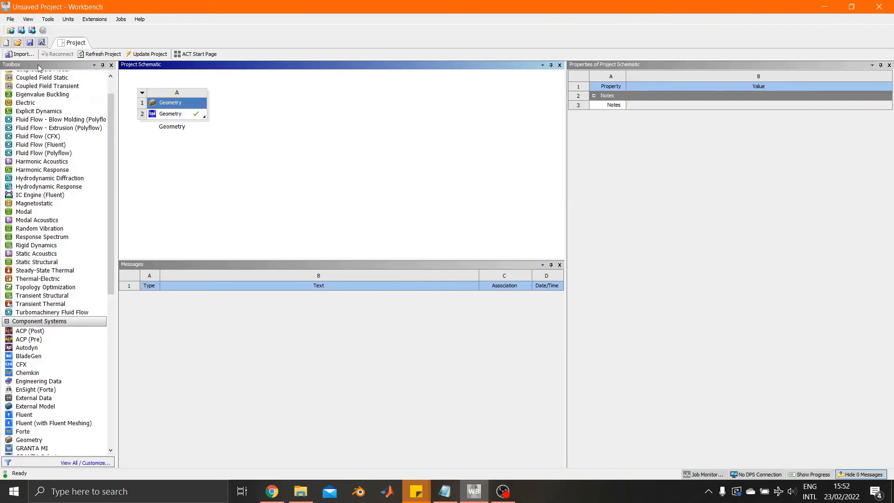
left_click(31, 42)
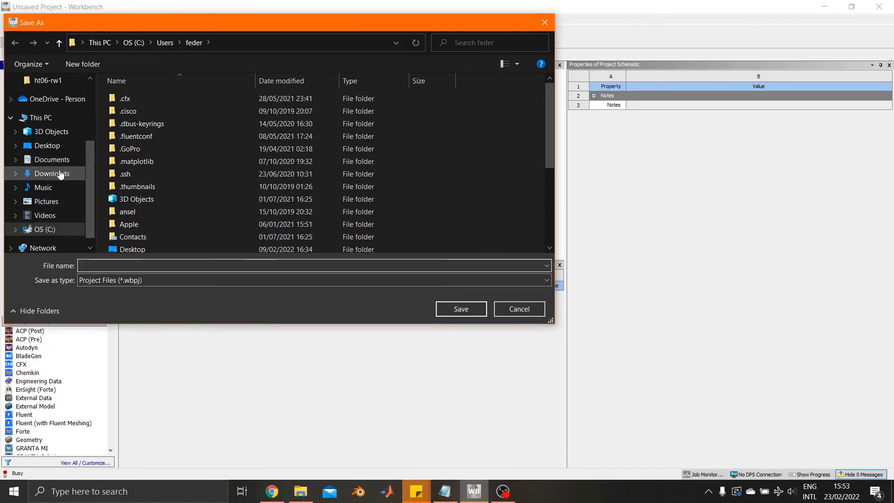
left_click(52, 147)
left_click(133, 267)
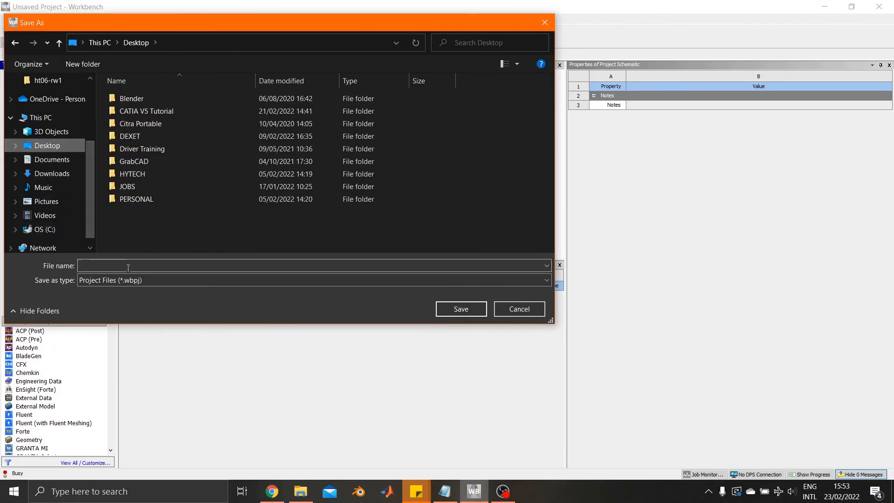
type("cfd-t")
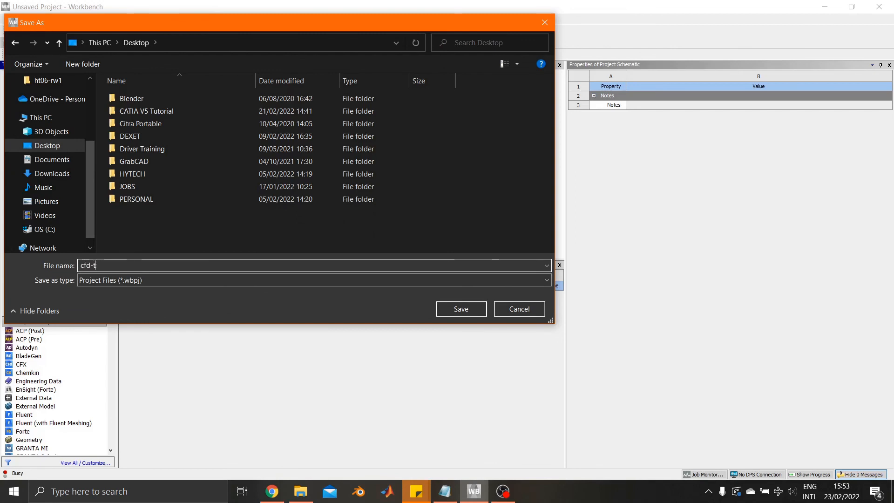
type("utorial")
key("Return")
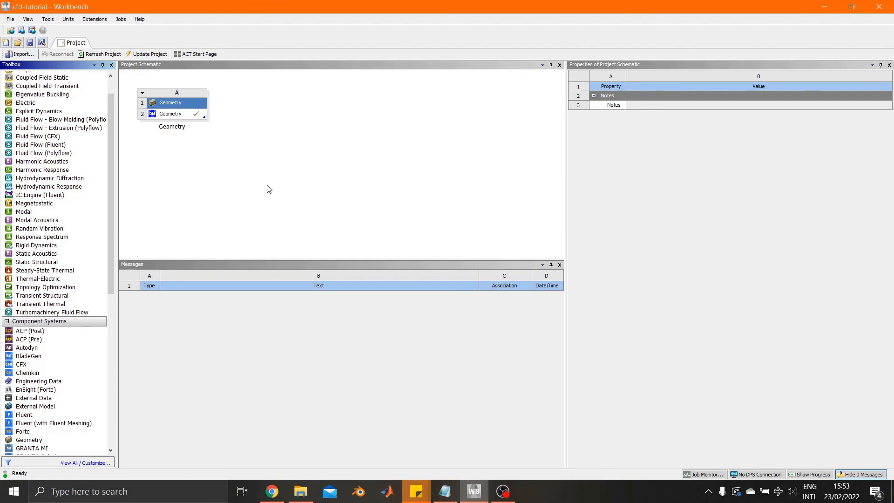
Switch to File Explorer and examine the saved project's files on the Desktop, including the contents of the .cfd-tutorial_files.backup folder.
mouse_move(298, 501)
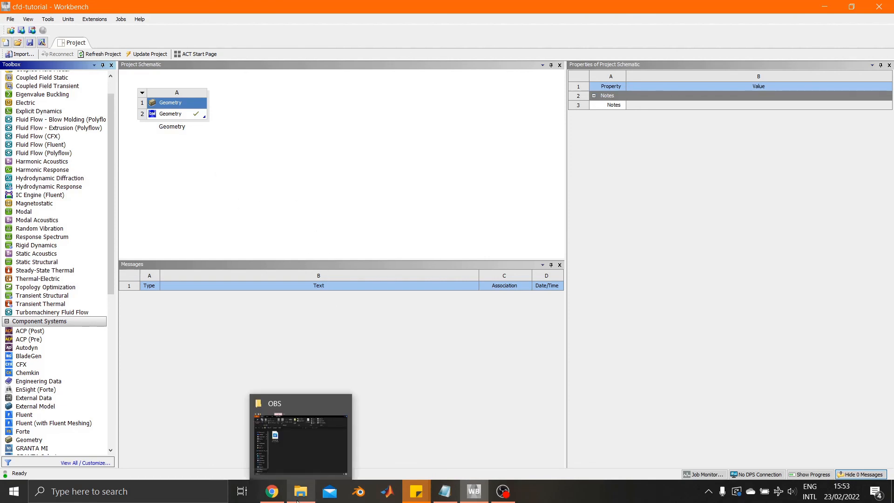
left_click(298, 459)
left_click(226, 354)
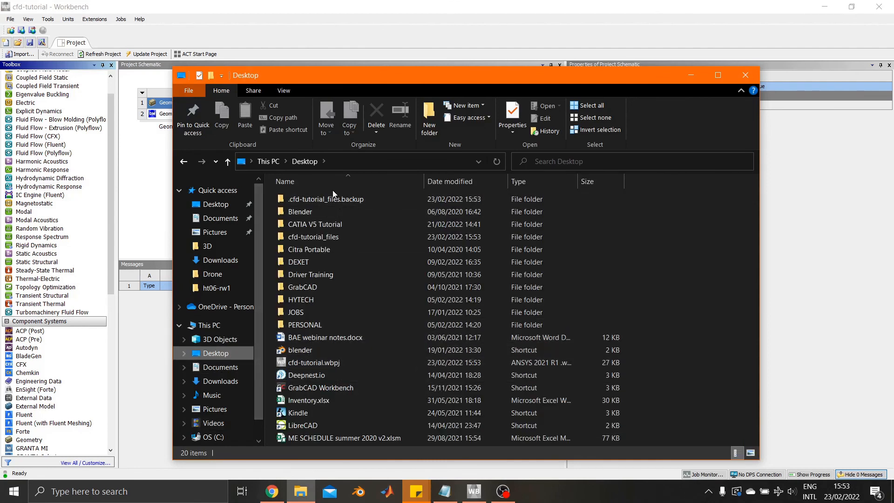
double_click(356, 200)
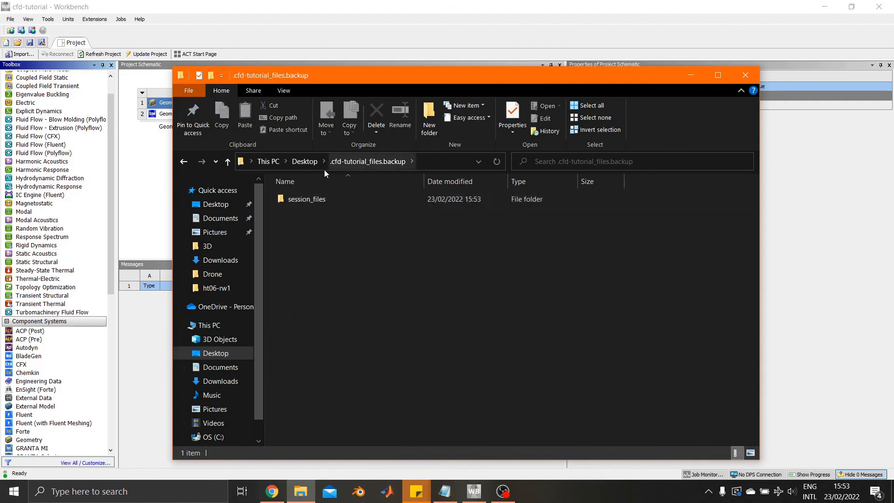
left_click(303, 164)
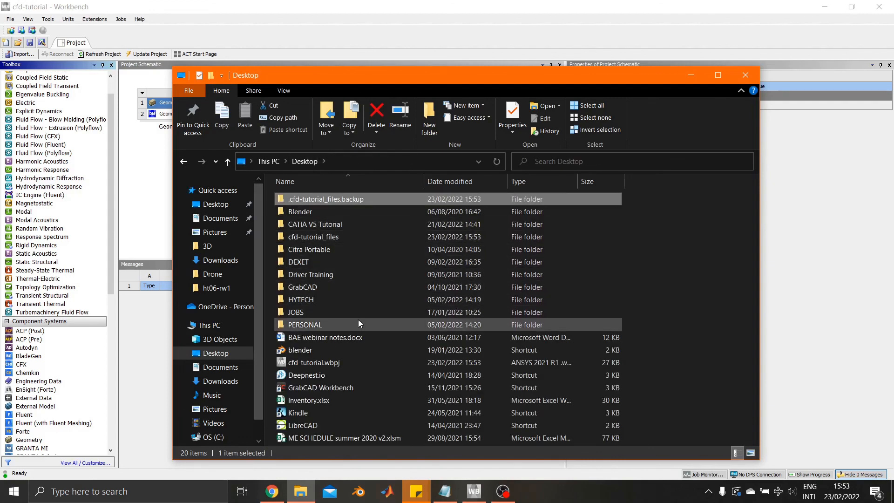
Return to Workbench and save the cfd-tutorial project again.
left_click(154, 190)
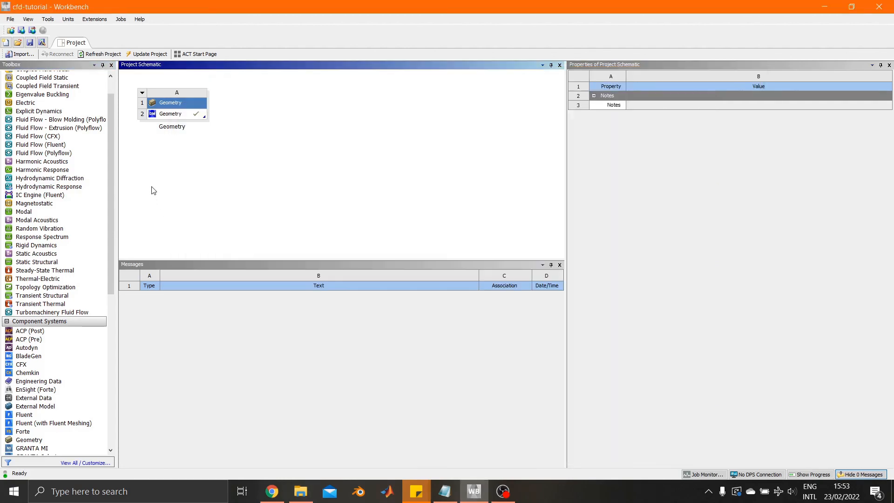
left_click(30, 44)
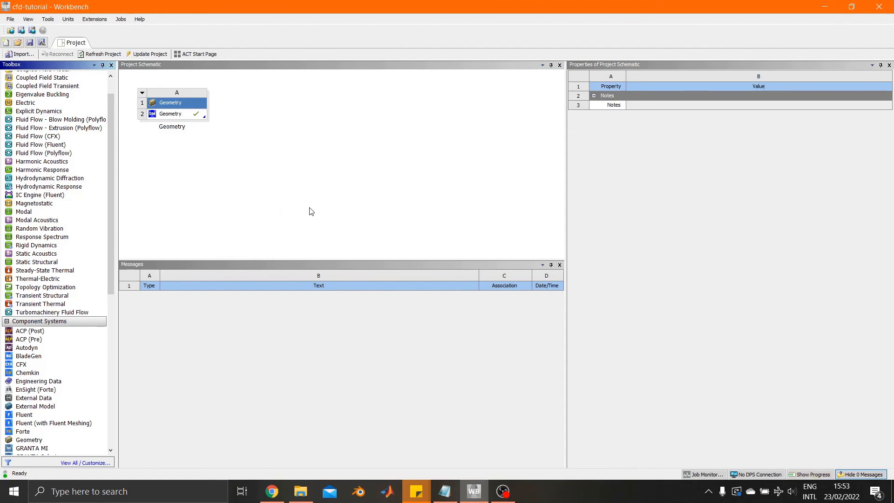